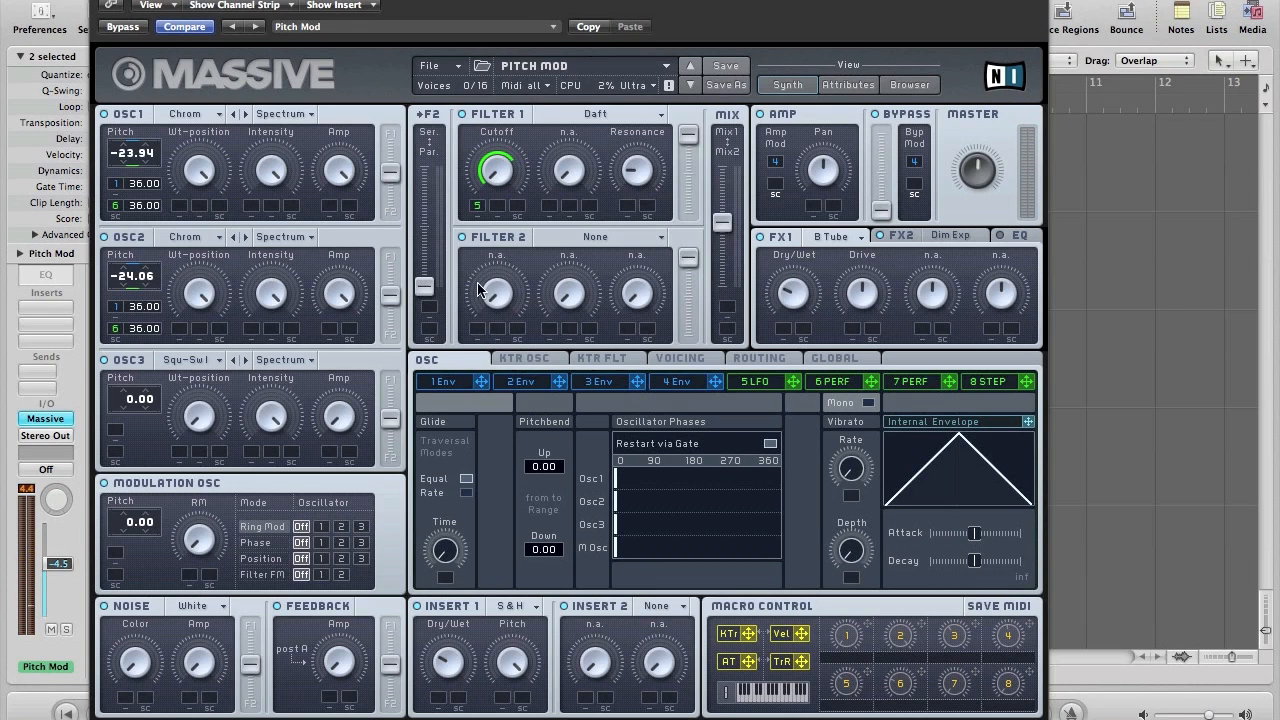
# Look at the sixth modulator's performer in the Pitch Mod patch, and start a new untitled sound
pyautogui.click(818, 382)
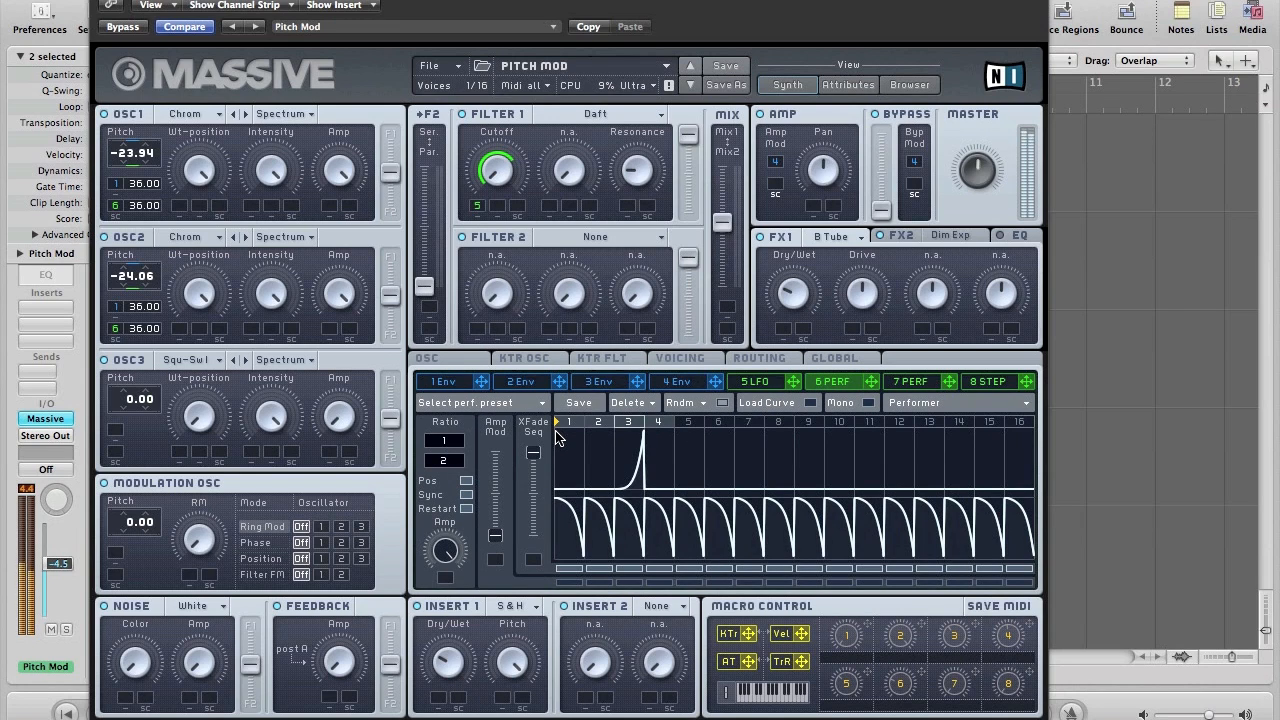
pyautogui.click(428, 66)
pyautogui.click(430, 70)
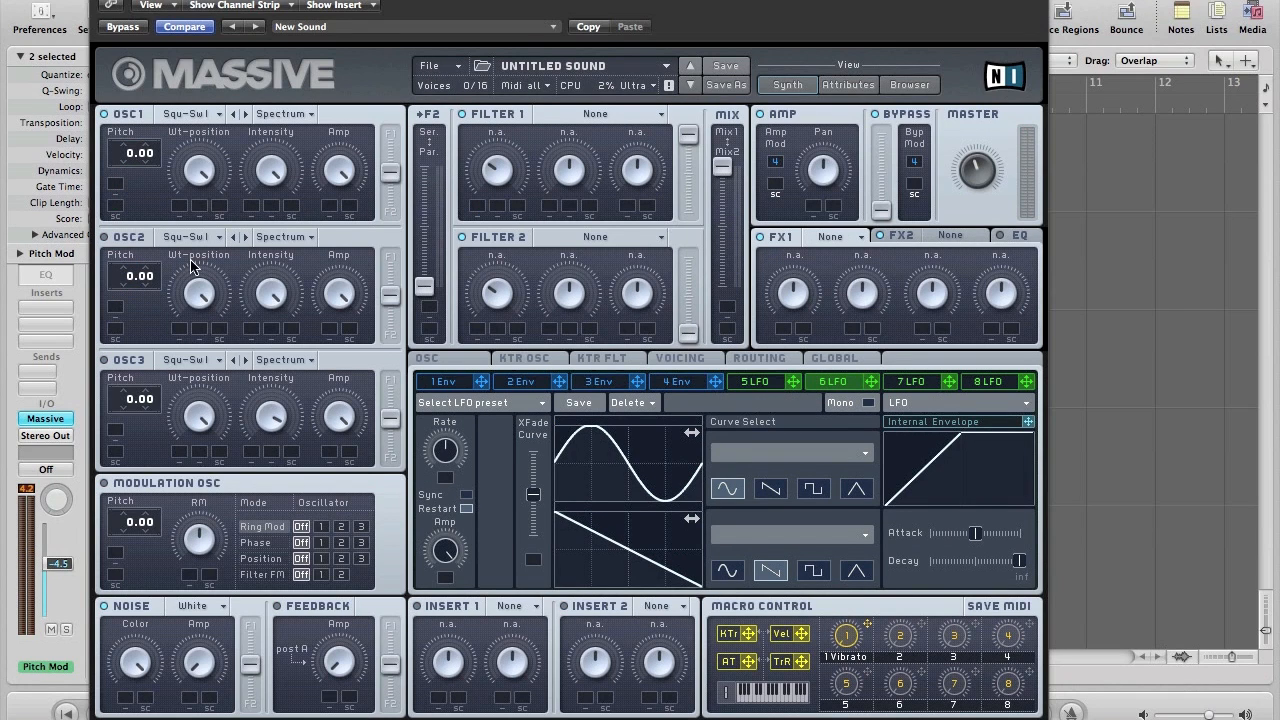
# Give oscillator 1 the Chrome wavetable and set its pitch to -23.94
pyautogui.click(185, 114)
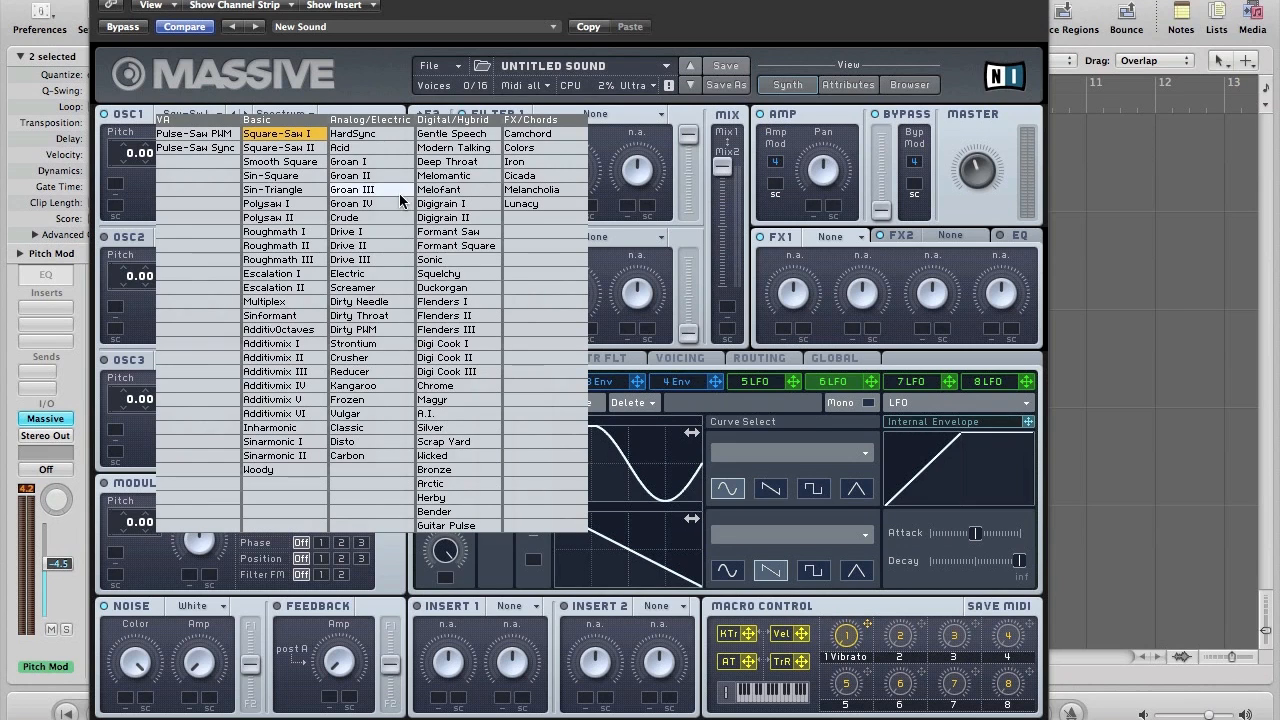
pyautogui.click(424, 389)
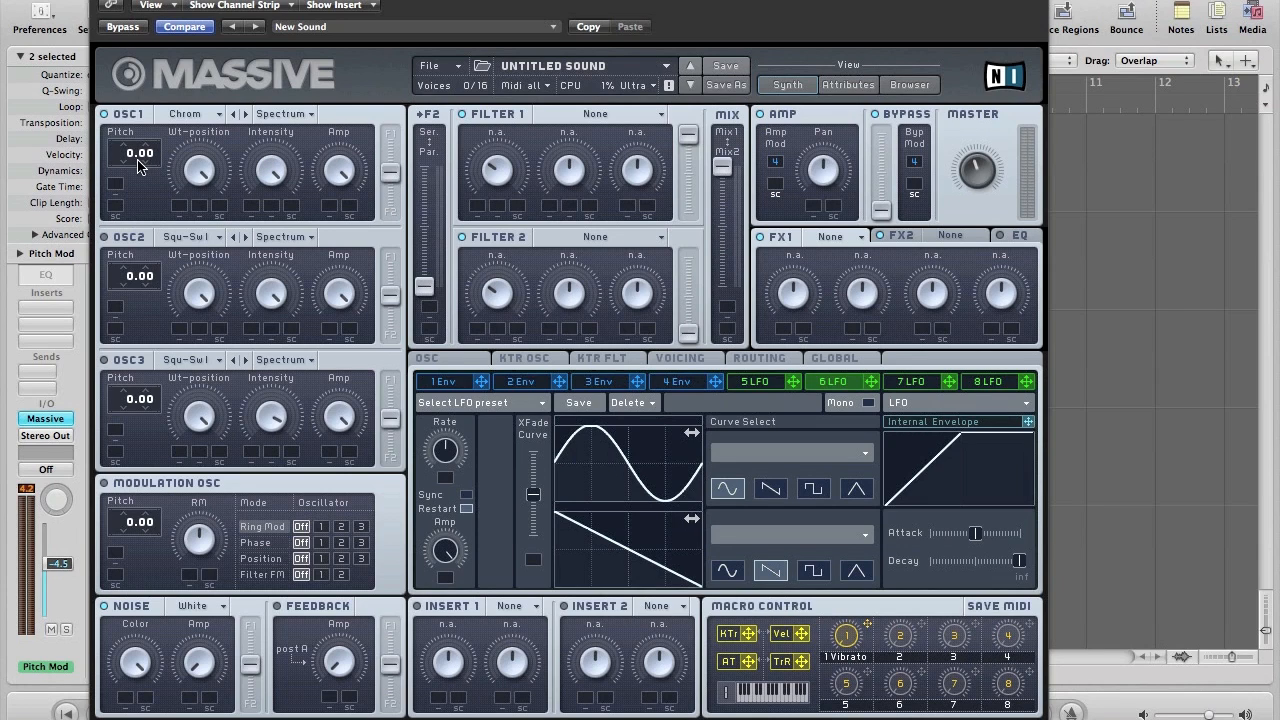
pyautogui.moveTo(128, 162); pyautogui.dragTo(128, 178)
pyautogui.moveTo(155, 155); pyautogui.dragTo(160, 147)
# Enable oscillator 2 with the Chrome wavetable and set its pitch to -24.06
pyautogui.click(174, 240)
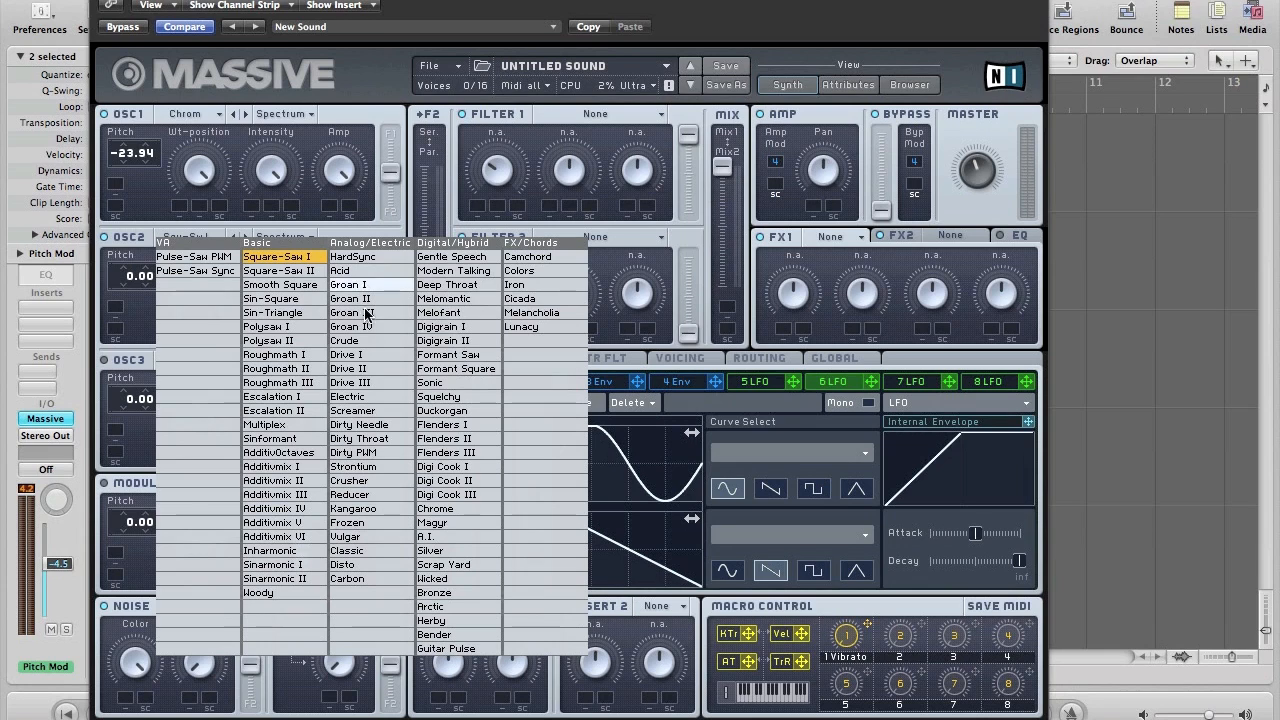
pyautogui.click(440, 508)
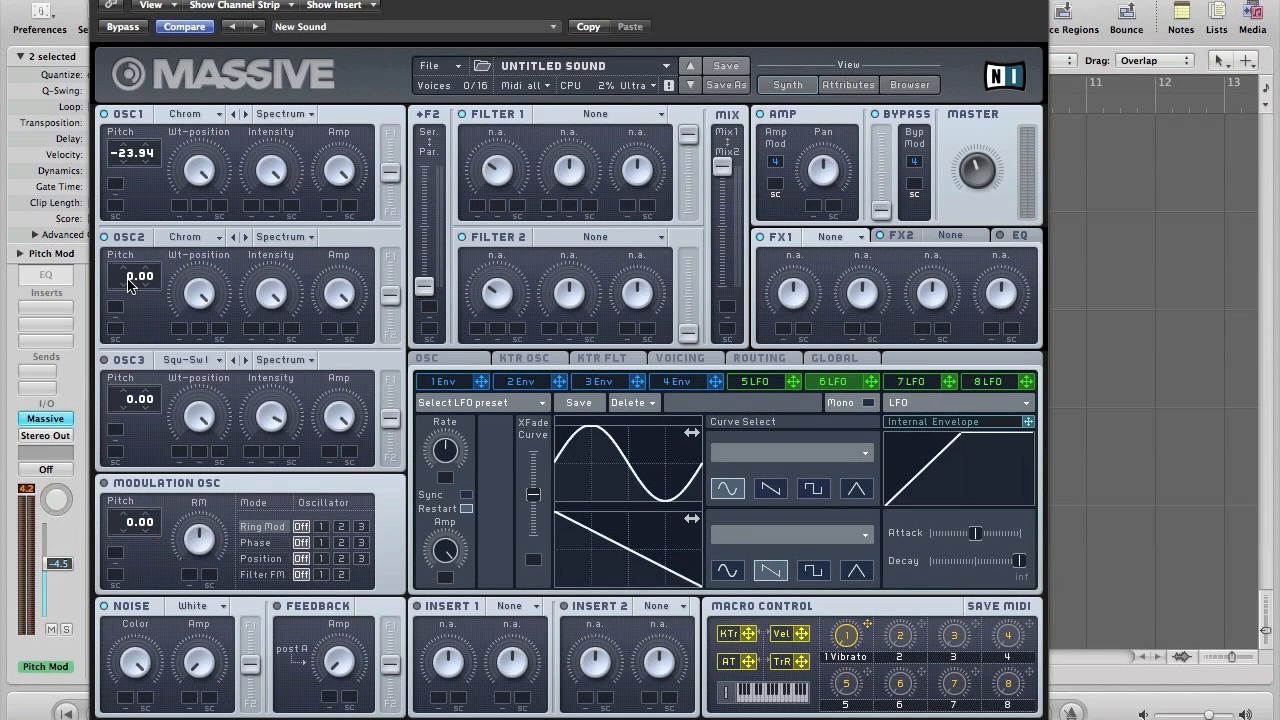
pyautogui.moveTo(128, 285); pyautogui.dragTo(153, 295)
# Raise Filter 2's output level to maximum and lower the filter mix to about halfway between Mix1 and Mix2
pyautogui.moveTo(688, 333); pyautogui.dragTo(690, 193)
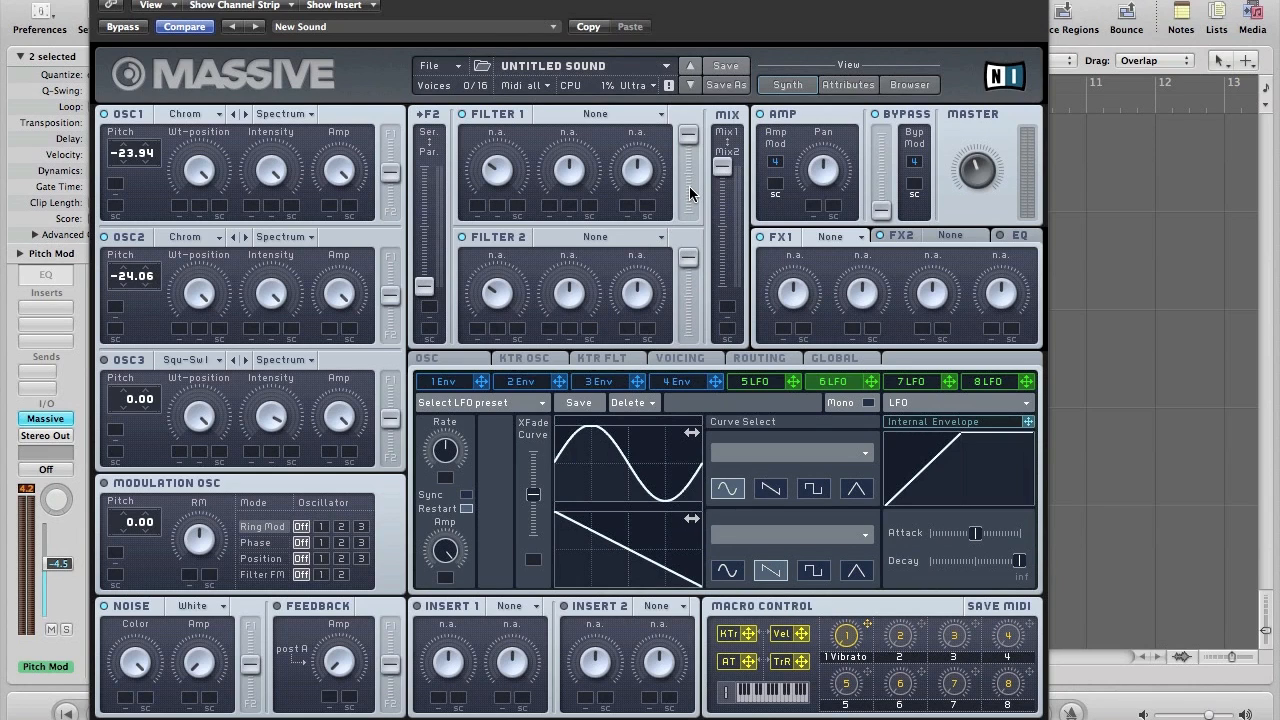
pyautogui.moveTo(722, 166); pyautogui.dragTo(726, 240)
# Set Filter 1 to Daft with cutoff at minimum and resonance at about a quarter, and fine-tune the filter mix
pyautogui.click(595, 113)
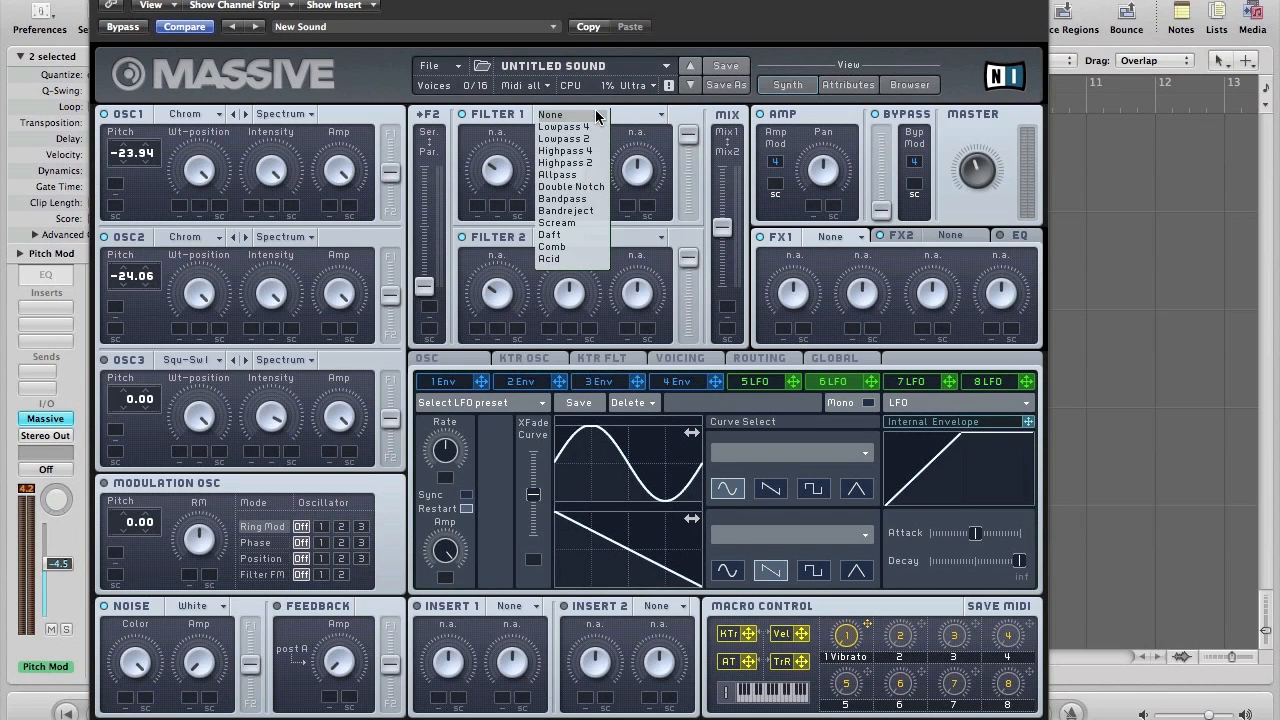
pyautogui.click(586, 234)
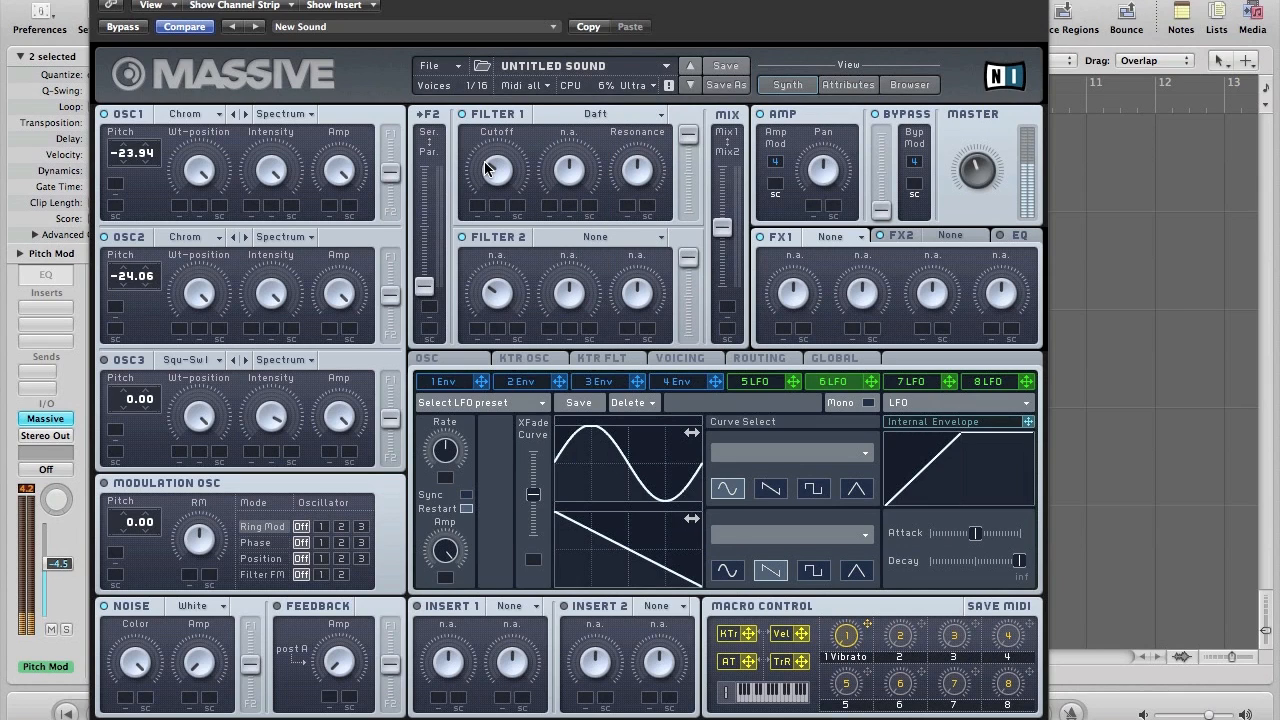
pyautogui.moveTo(648, 196); pyautogui.dragTo(656, 240)
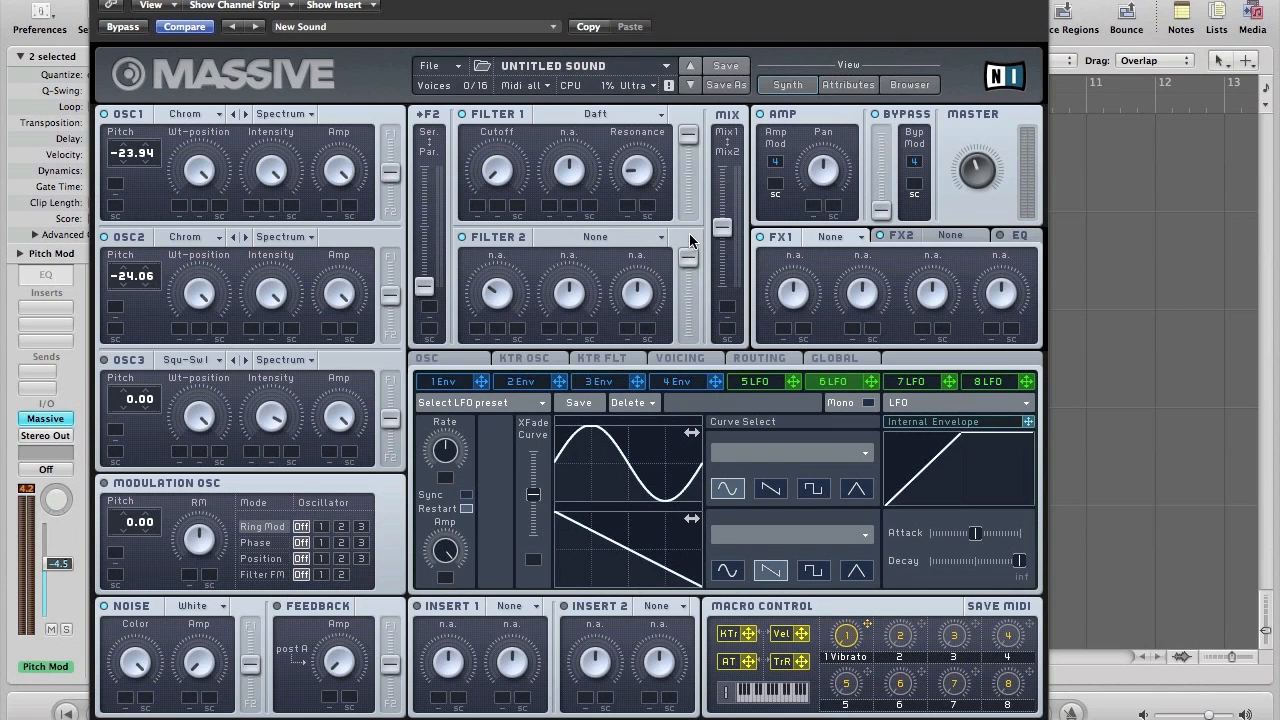
pyautogui.moveTo(725, 229); pyautogui.dragTo(724, 220)
# Assign envelope 1 to the pitch of oscillators 1 and 2 with a modulation amount of 36.00 each
pyautogui.click(451, 358)
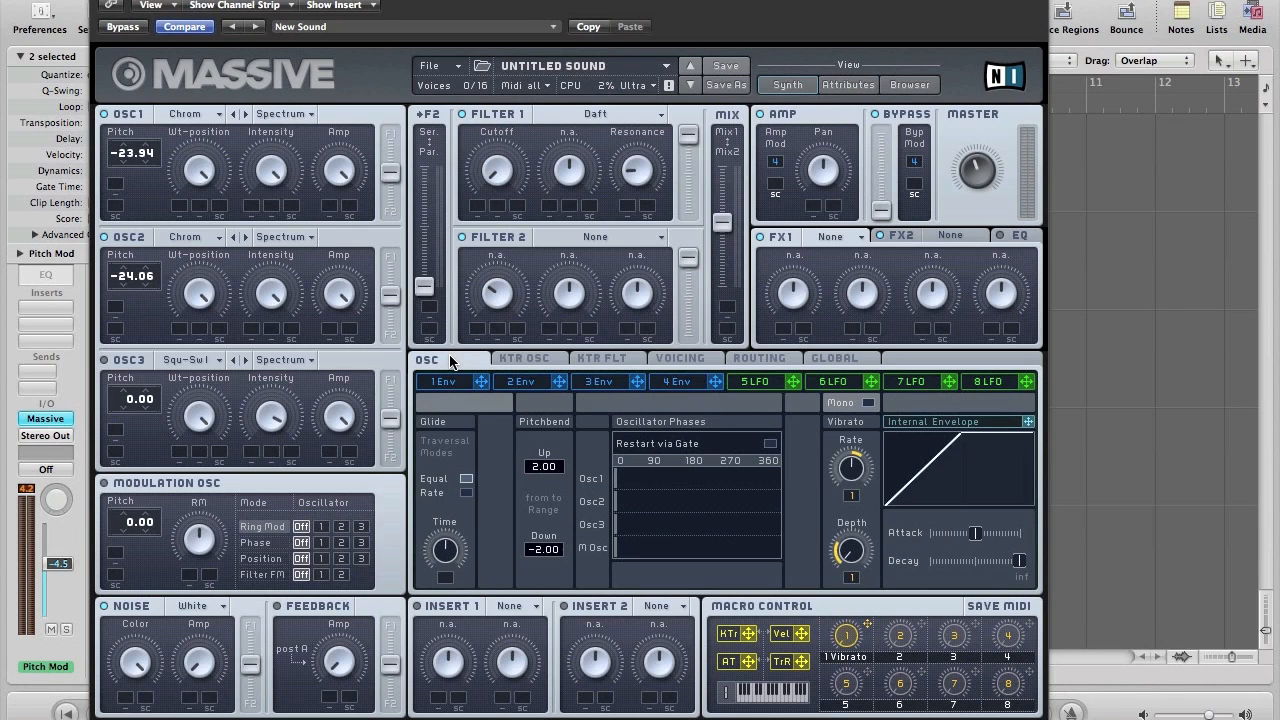
pyautogui.click(457, 383)
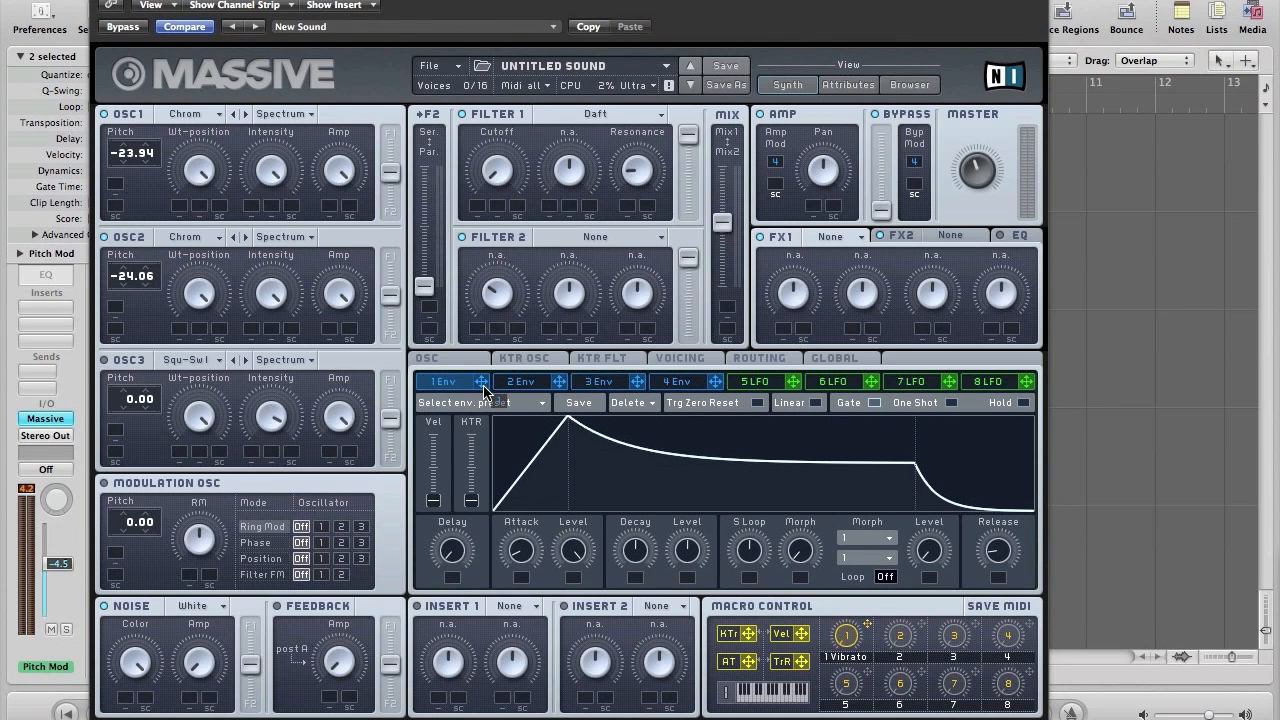
pyautogui.moveTo(481, 382); pyautogui.dragTo(116, 184)
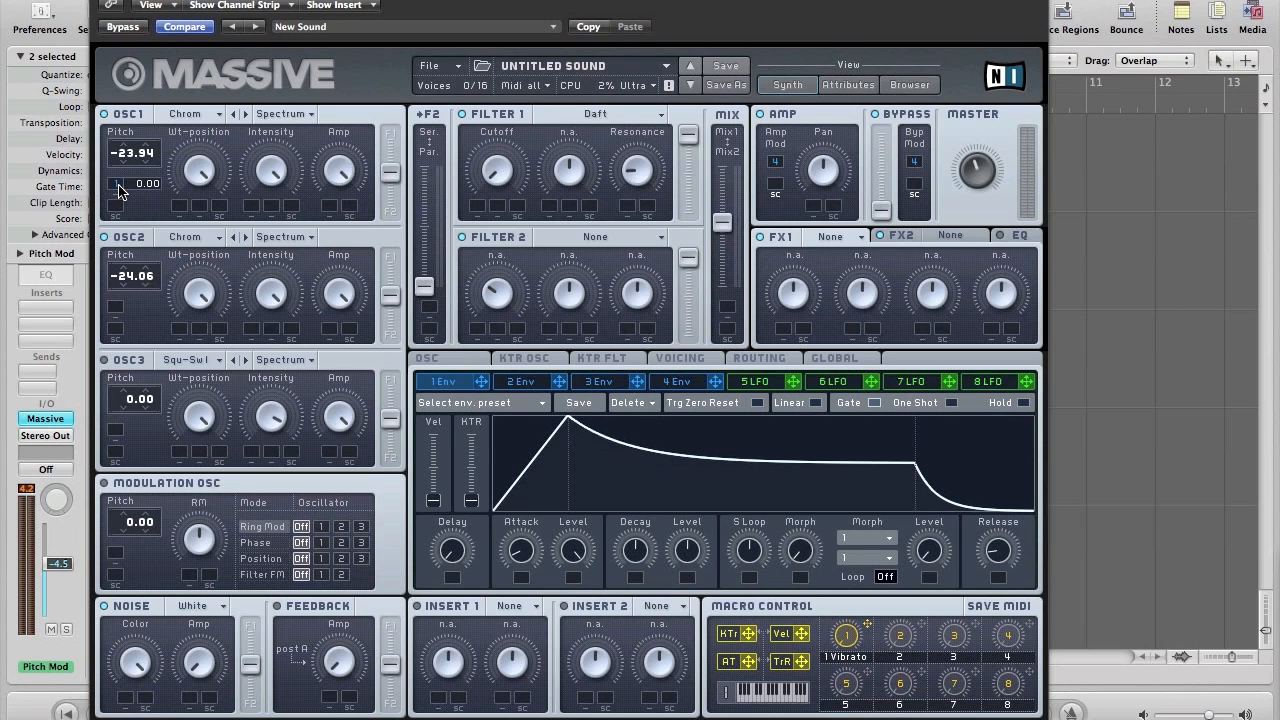
pyautogui.moveTo(481, 382); pyautogui.dragTo(112, 310)
pyautogui.moveTo(139, 192); pyautogui.dragTo(150, 170)
pyautogui.moveTo(139, 312); pyautogui.dragTo(152, 290)
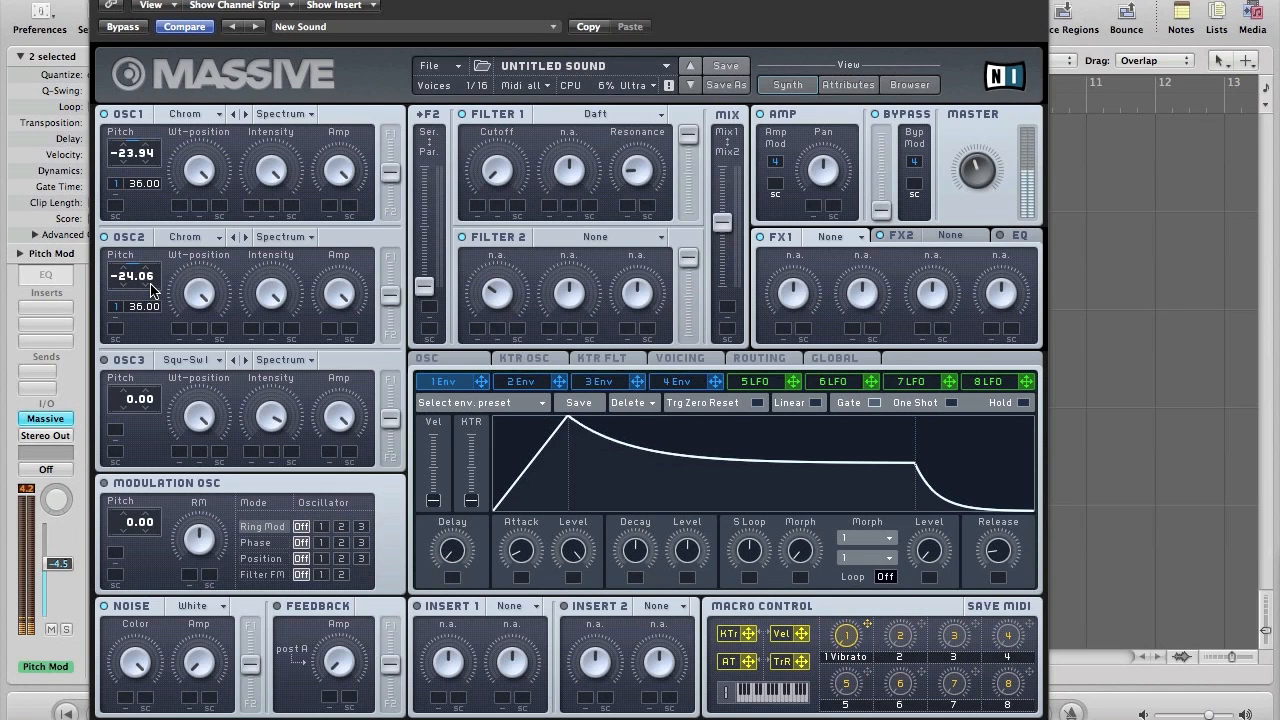
# Shape envelope 1 with a longer attack, a decay level of zero and a slightly longer decay
pyautogui.moveTo(512, 556); pyautogui.dragTo(507, 548)
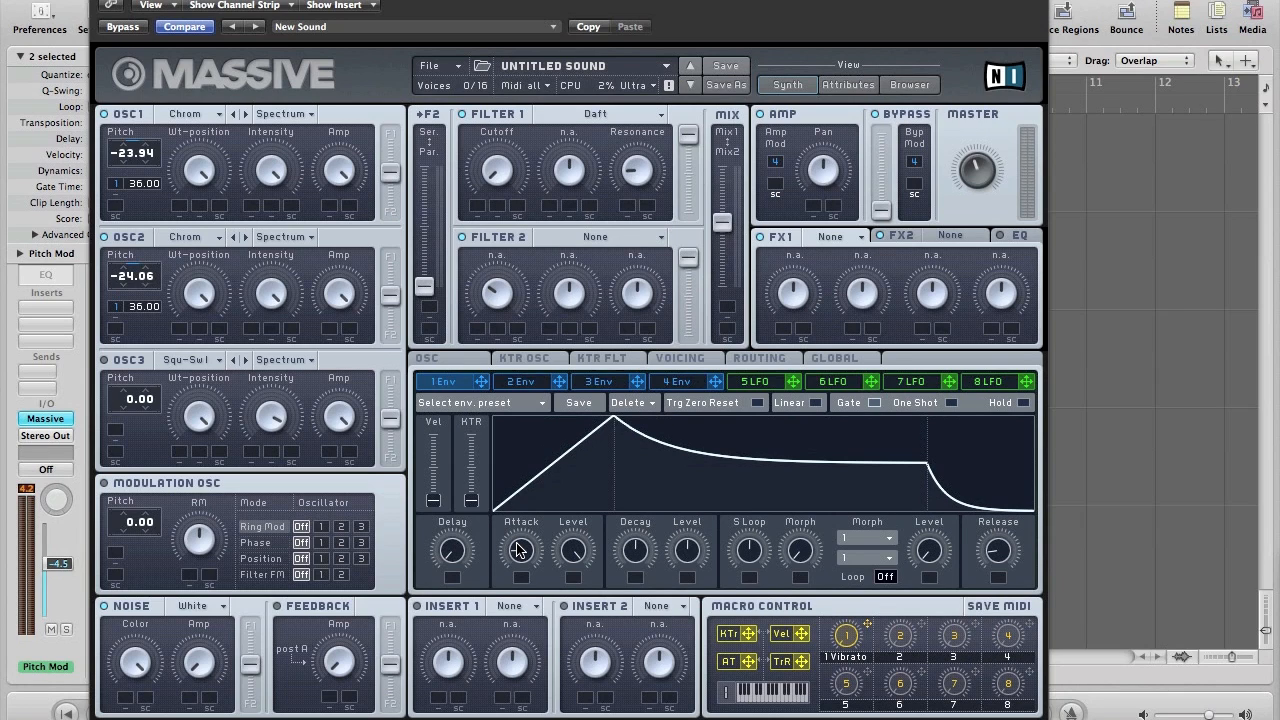
pyautogui.moveTo(519, 549); pyautogui.dragTo(524, 523)
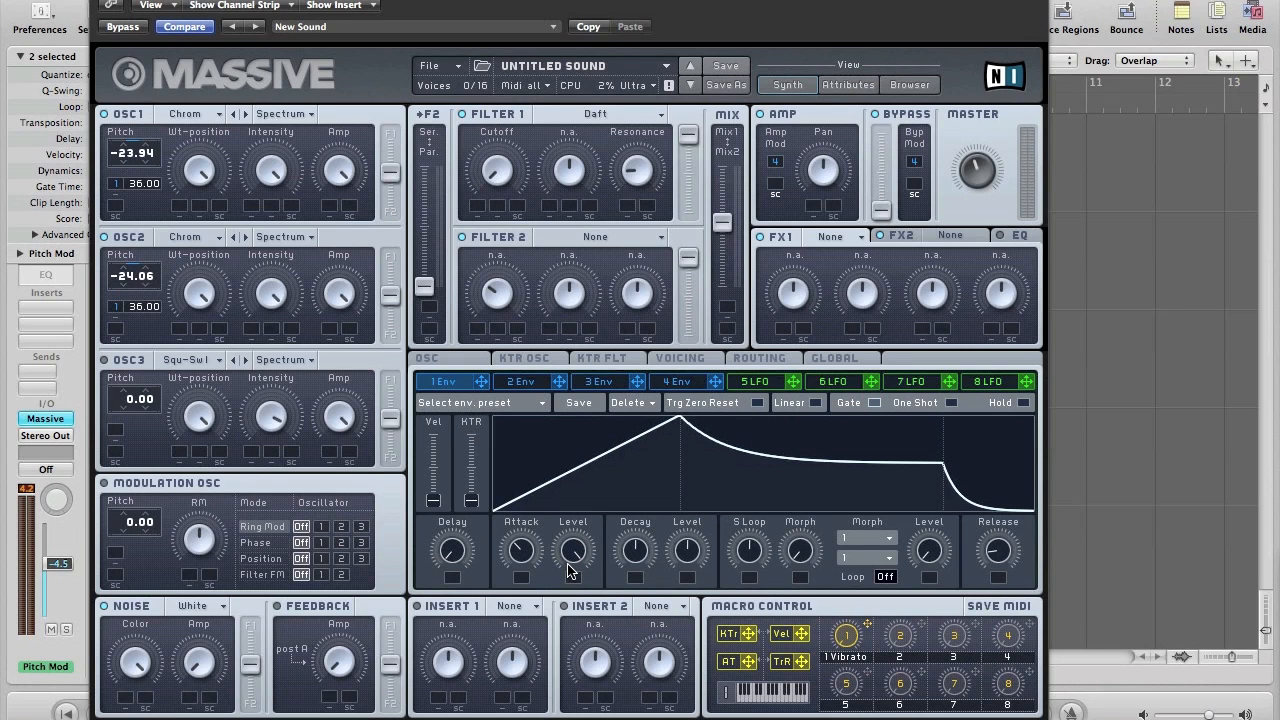
pyautogui.moveTo(635, 560); pyautogui.dragTo(703, 665)
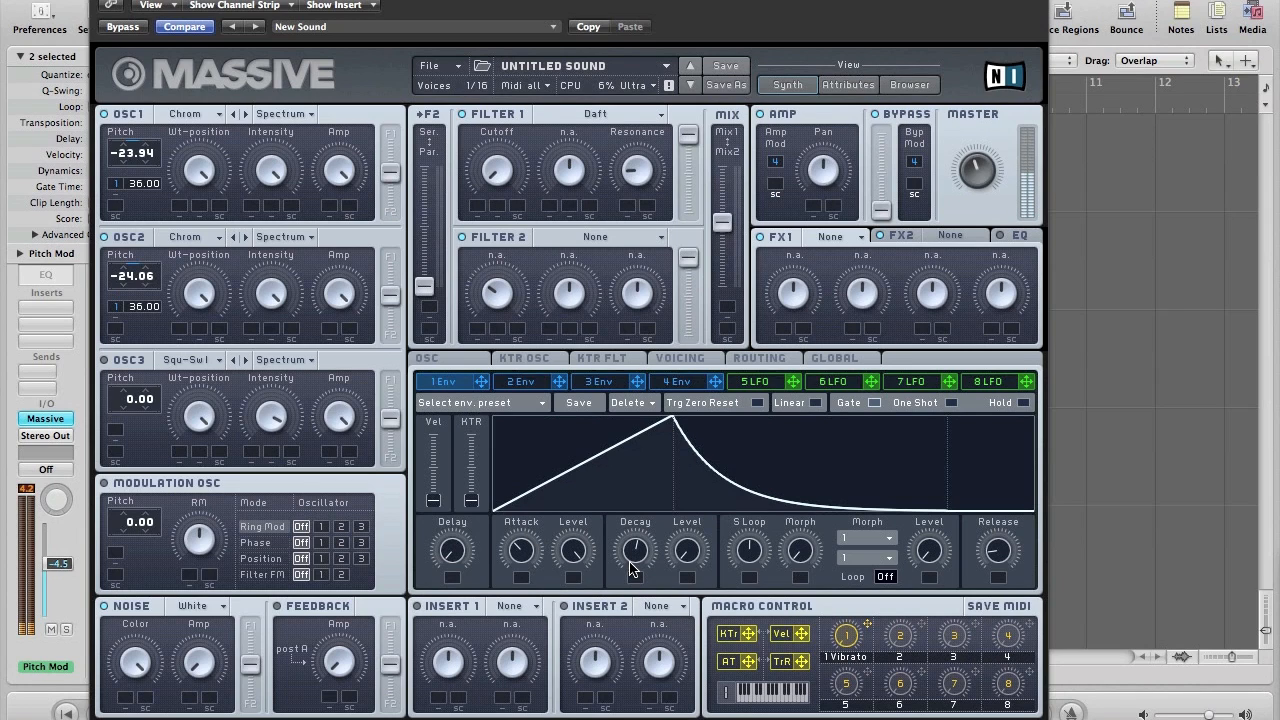
pyautogui.moveTo(629, 562); pyautogui.dragTo(629, 559)
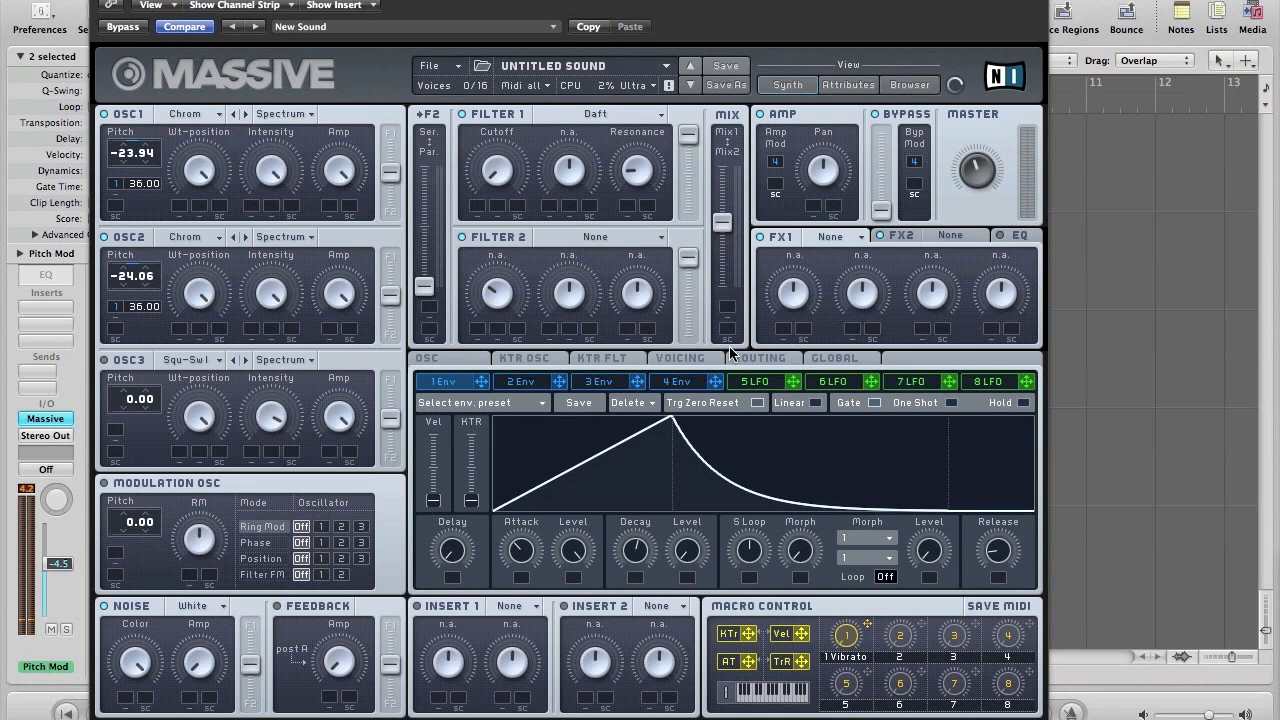
# Set the voicing to Monophon and enable Restart via Gate for the oscillator phases
pyautogui.click(663, 360)
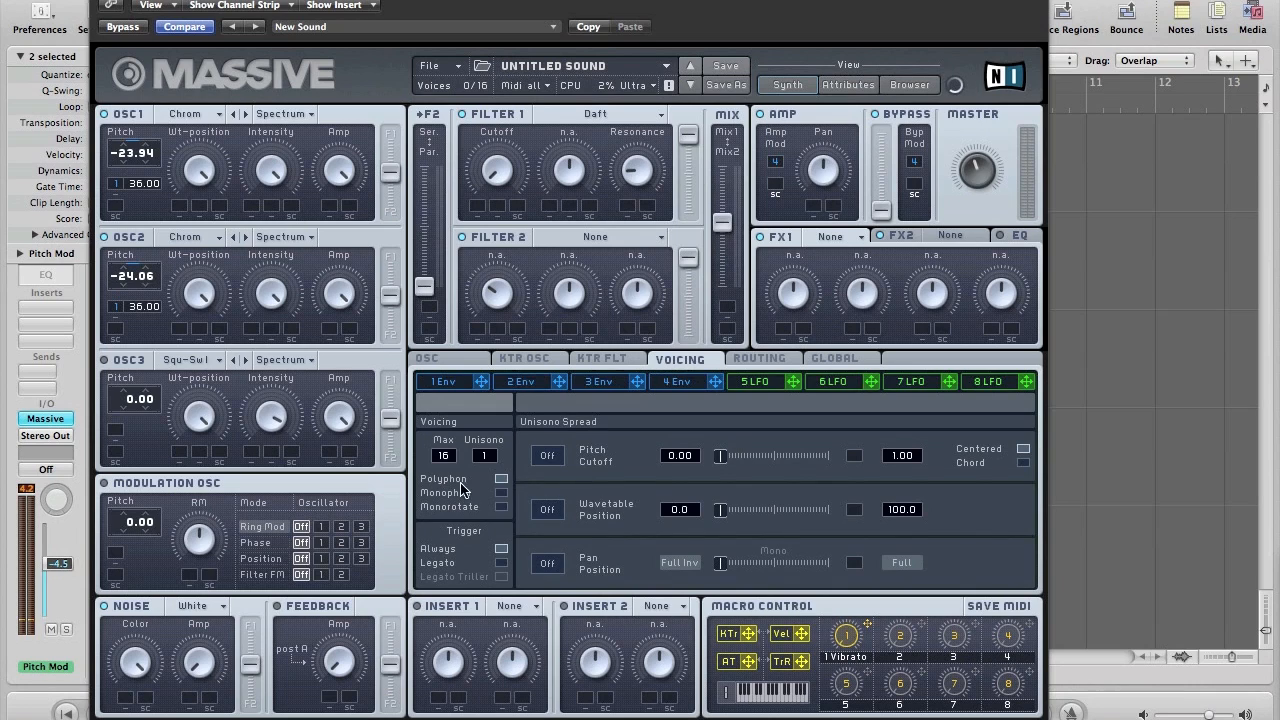
pyautogui.click(501, 493)
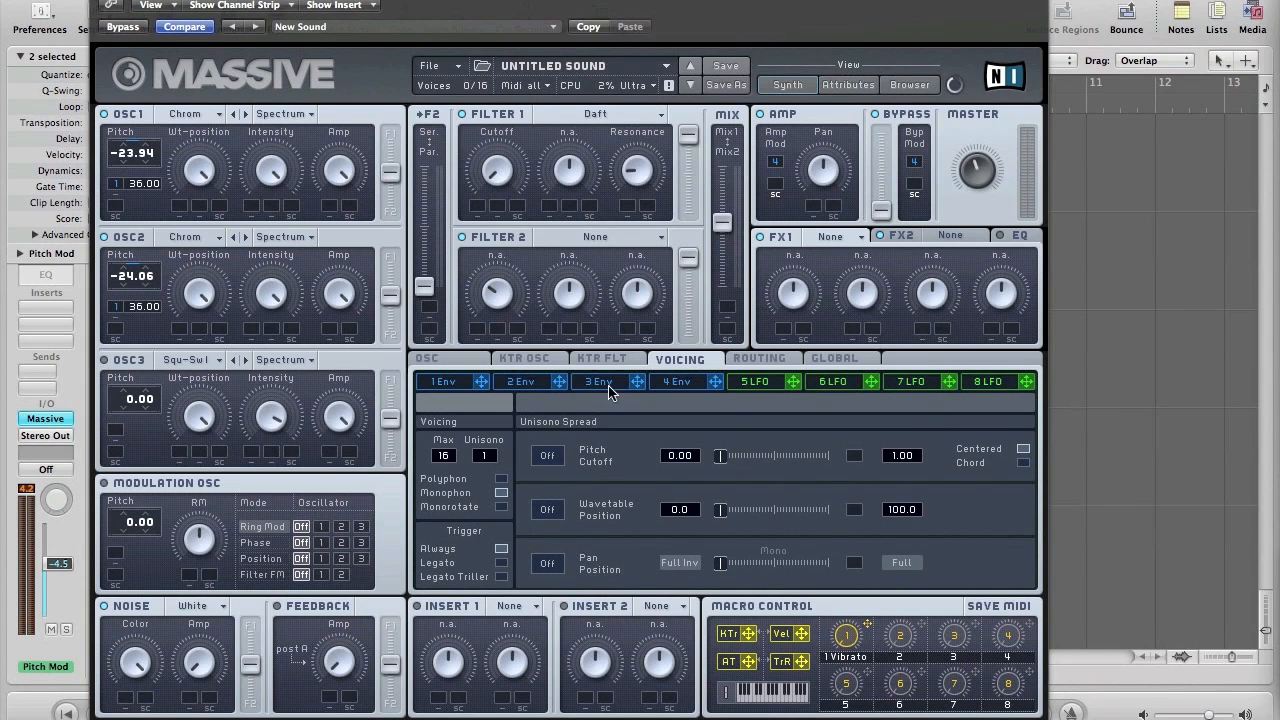
pyautogui.click(458, 369)
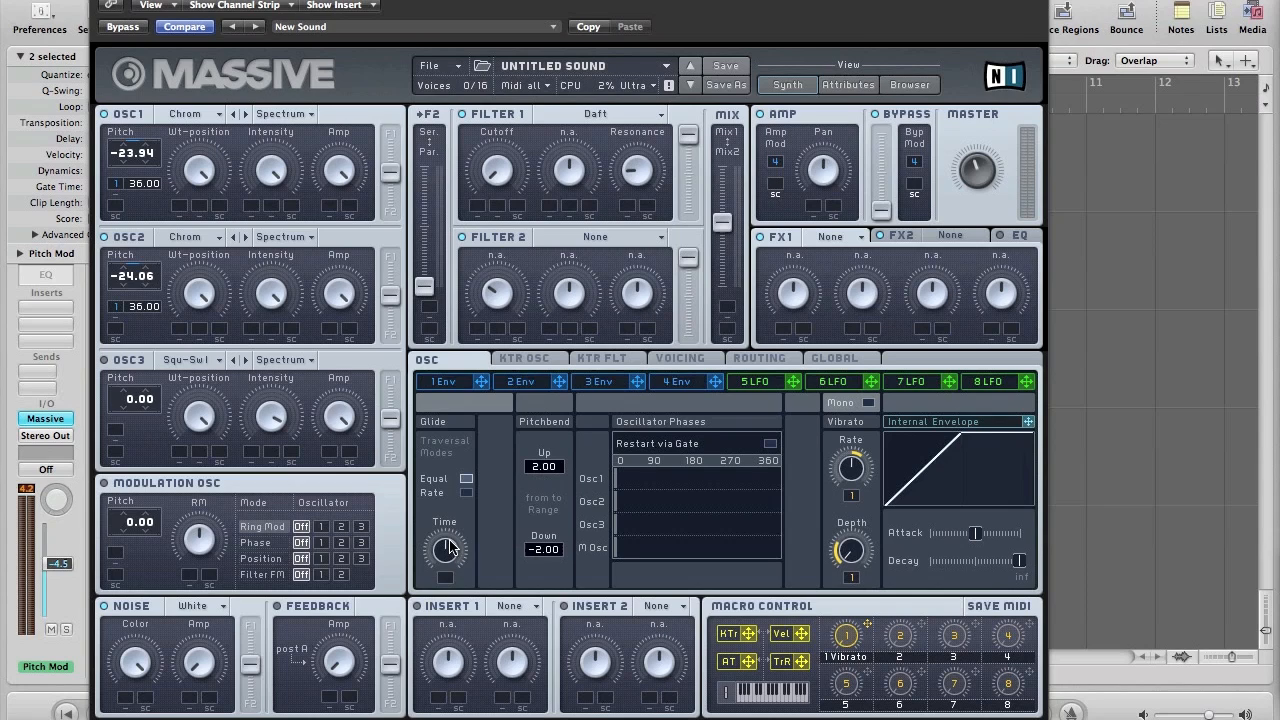
pyautogui.click(768, 445)
# Load Brauner Tube as the FX1 effect and reduce its Dry/Wet amount
pyautogui.click(843, 238)
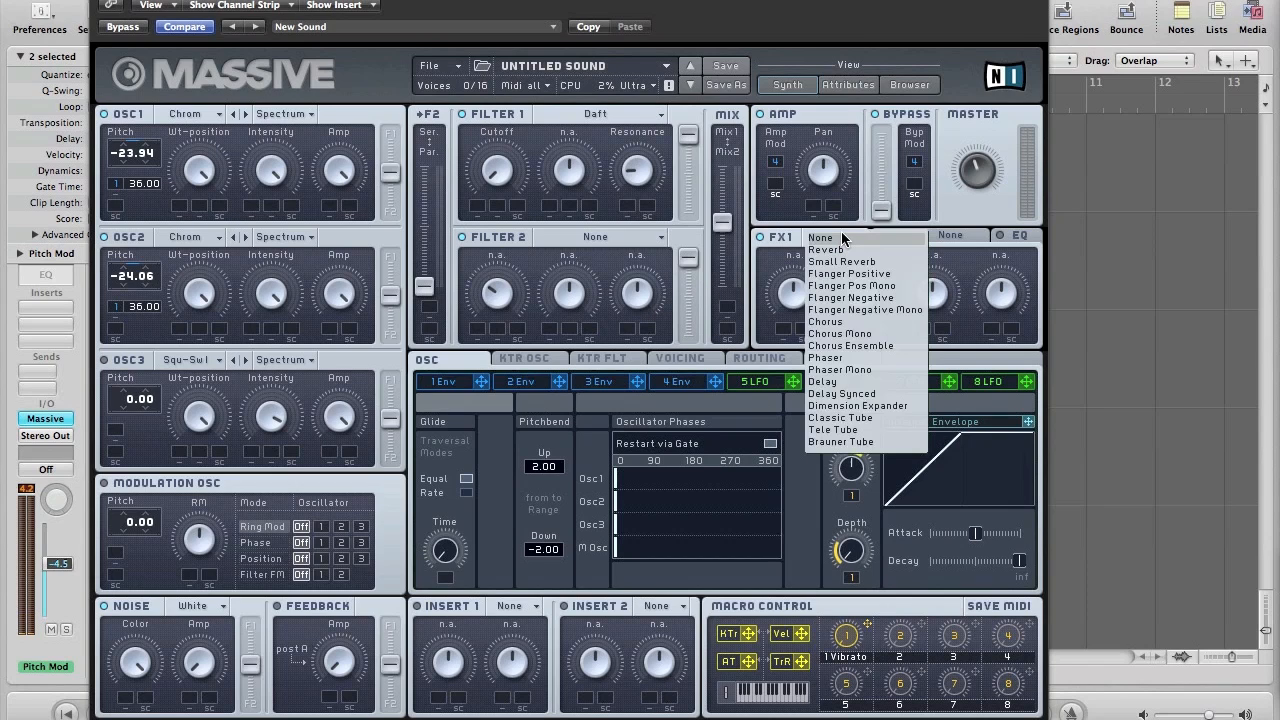
pyautogui.click(836, 441)
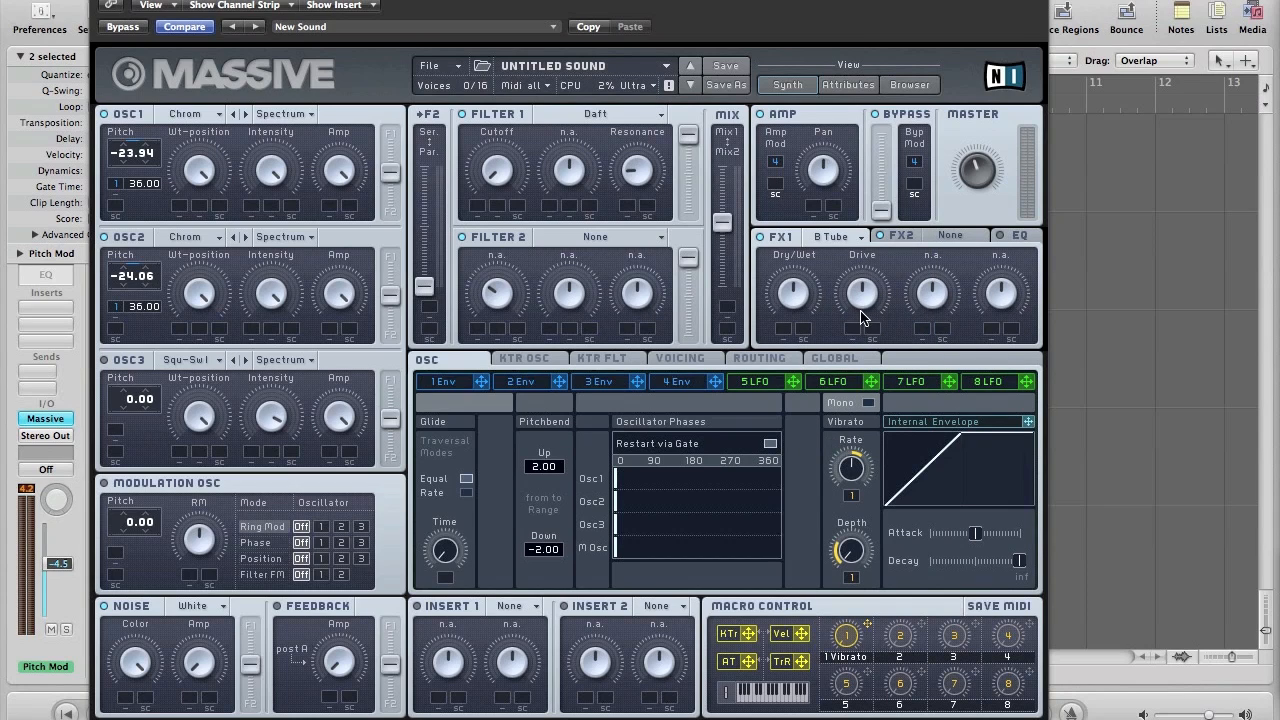
pyautogui.moveTo(793, 298); pyautogui.dragTo(791, 330)
# Load Dimension Expander as the FX2 effect and reduce its Dry/Wet and Size
pyautogui.click(903, 237)
pyautogui.click(948, 237)
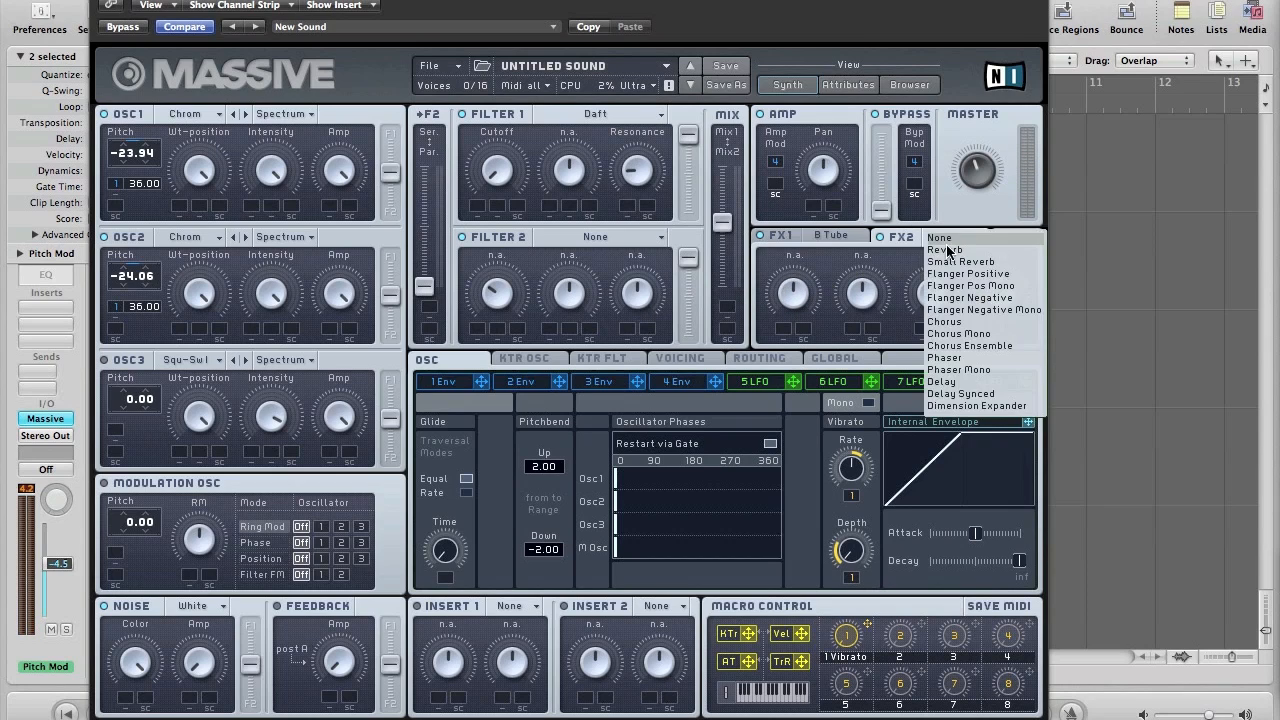
pyautogui.click(958, 406)
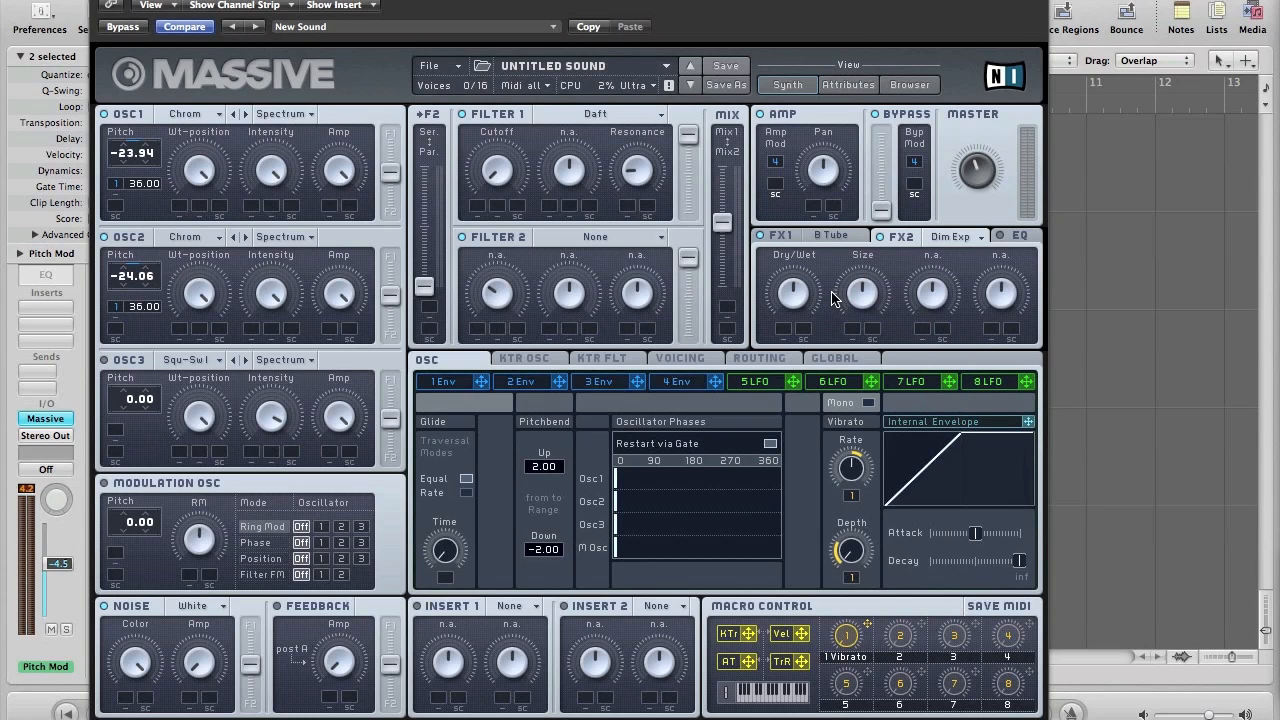
pyautogui.moveTo(857, 292); pyautogui.dragTo(788, 331)
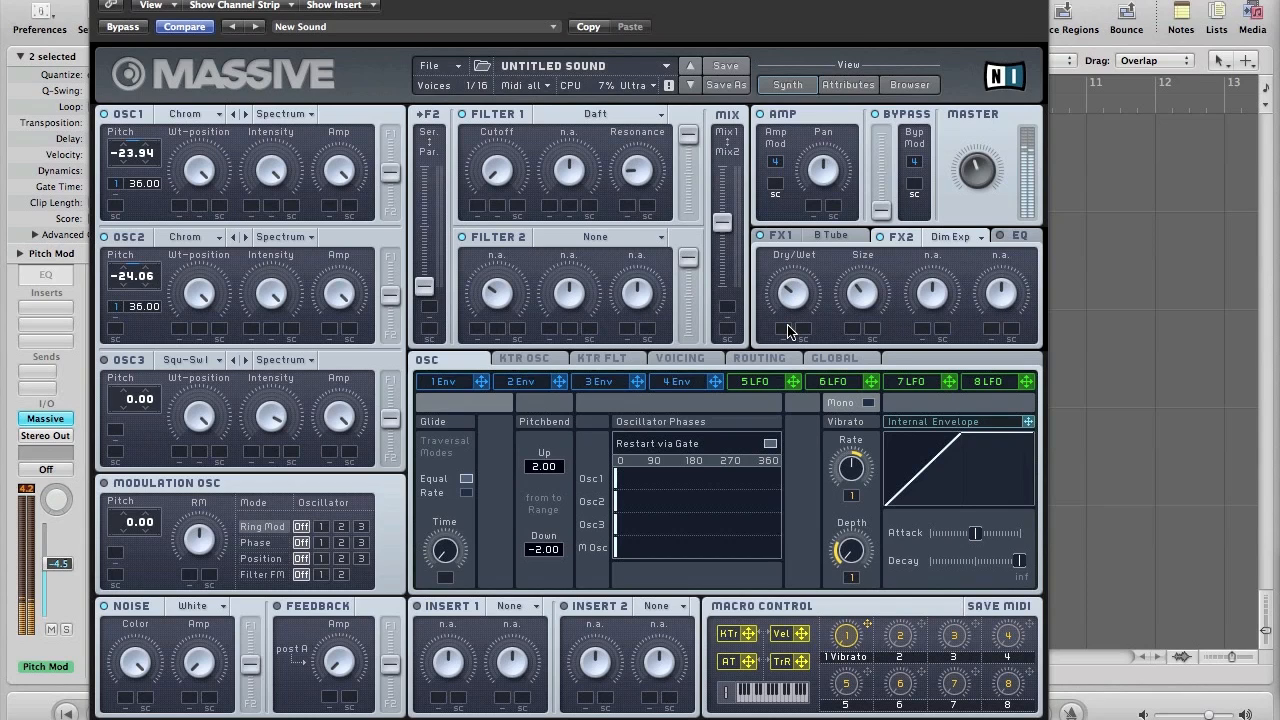
pyautogui.moveTo(852, 303); pyautogui.dragTo(853, 323)
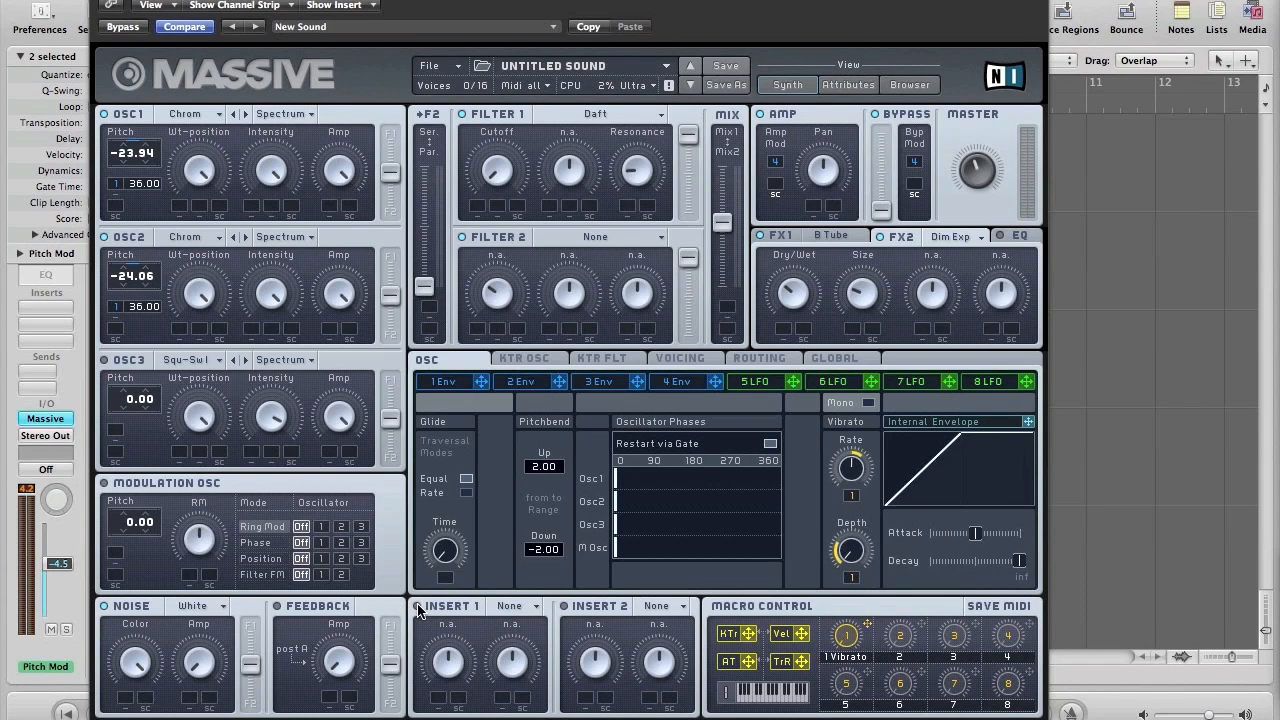
# Set Insert 1 to Sample & Hold with reduced Dry/Wet and maximum Pitch, and route it just before Amp/Pan
pyautogui.click(498, 610)
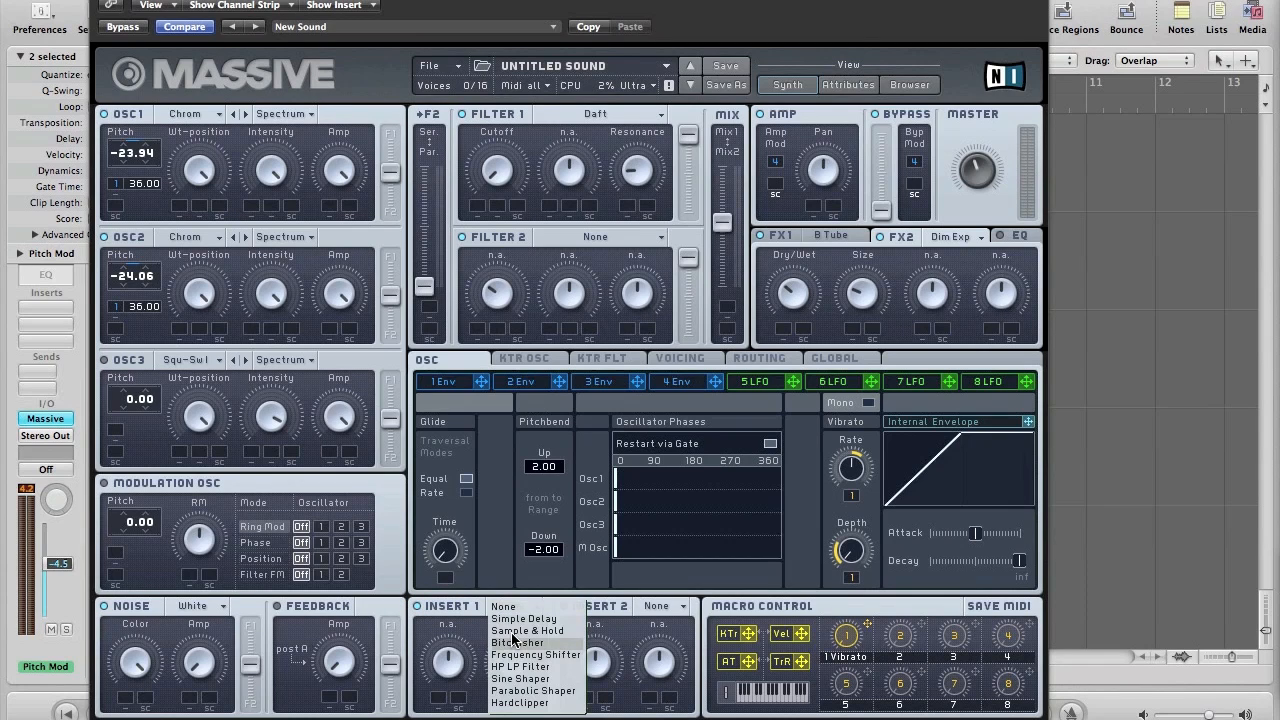
pyautogui.click(514, 635)
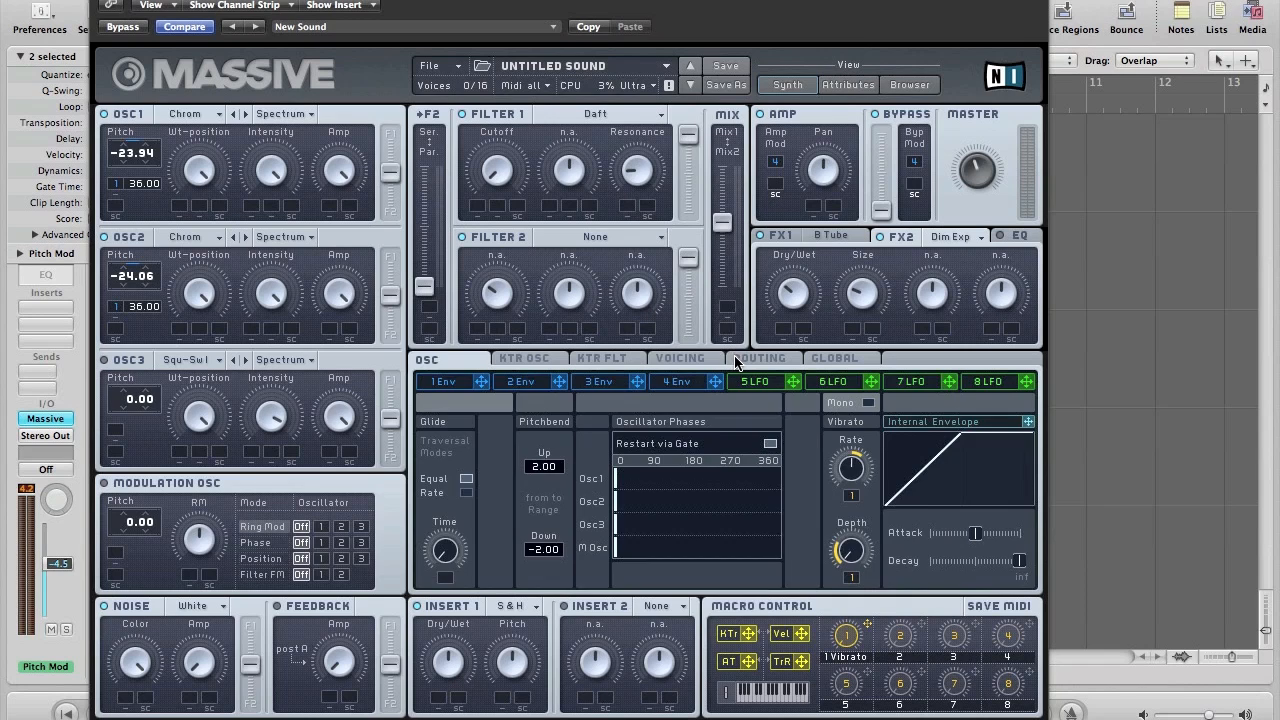
pyautogui.click(738, 362)
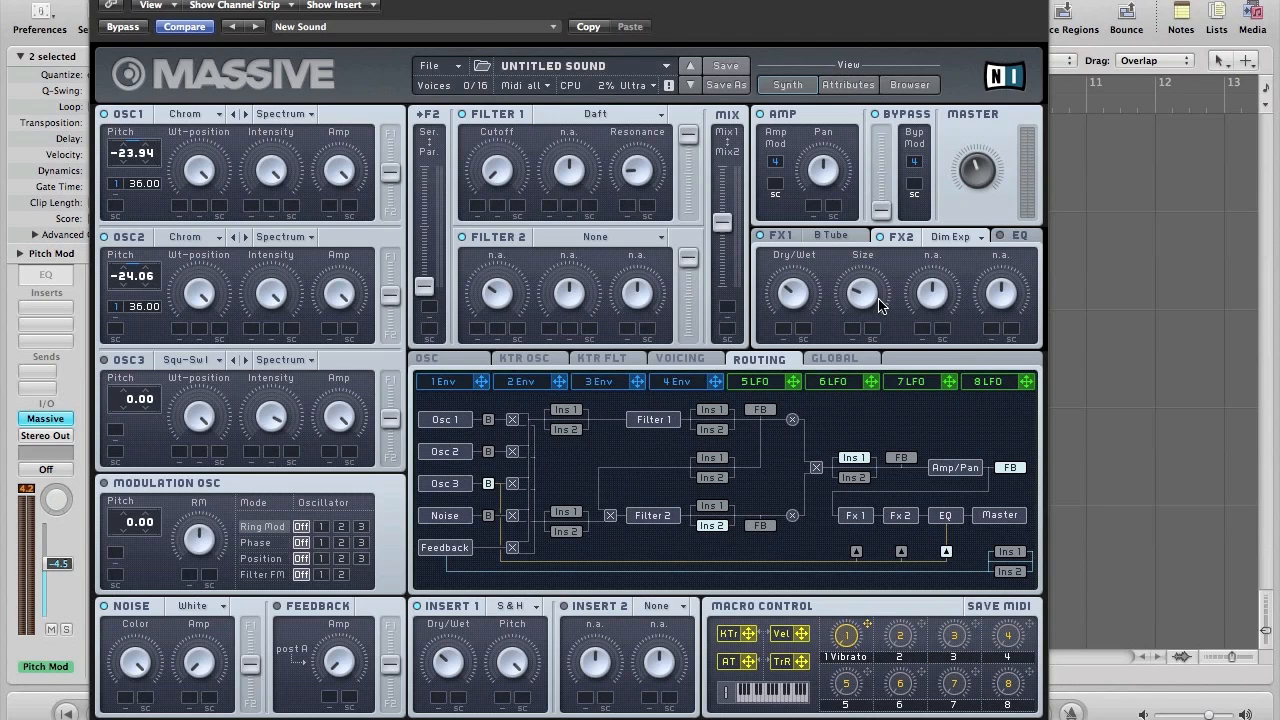
# Modulate Filter 1's cutoff with LFO 5, synced at a 1/4 ratio and crossfaded fully to its sawtooth curve
pyautogui.click(755, 381)
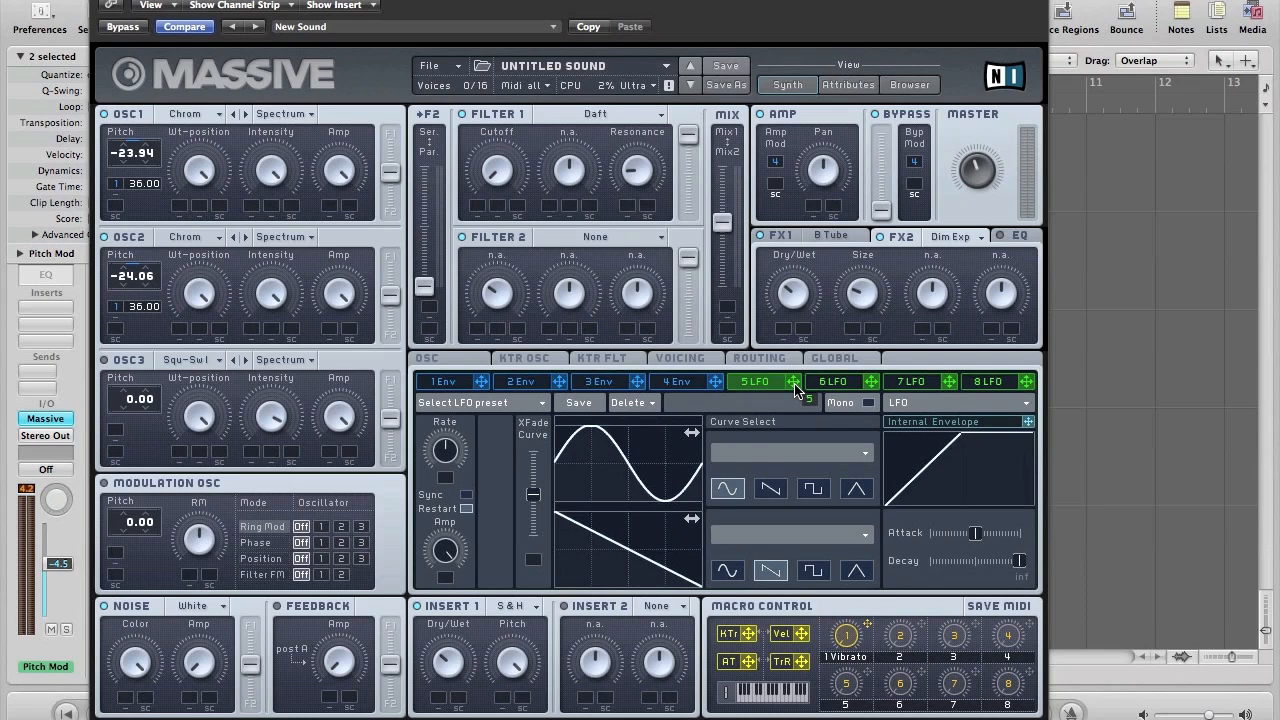
pyautogui.moveTo(797, 390); pyautogui.dragTo(475, 120)
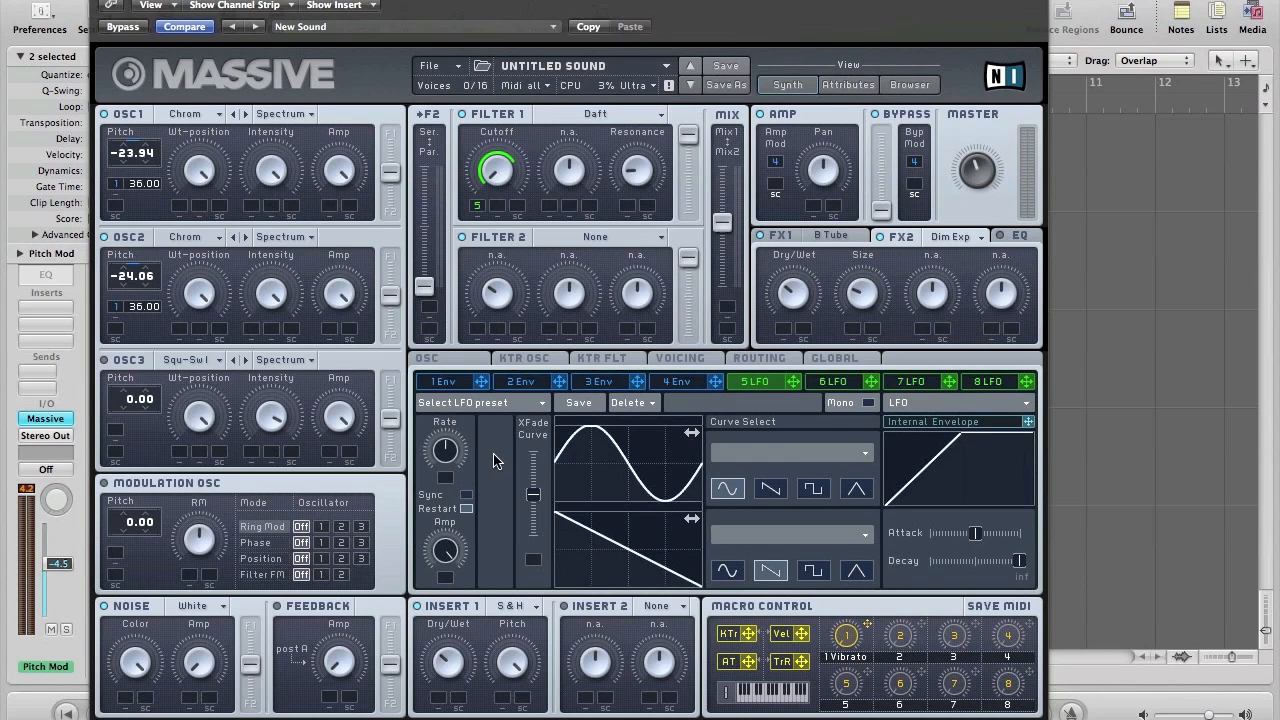
pyautogui.click(465, 494)
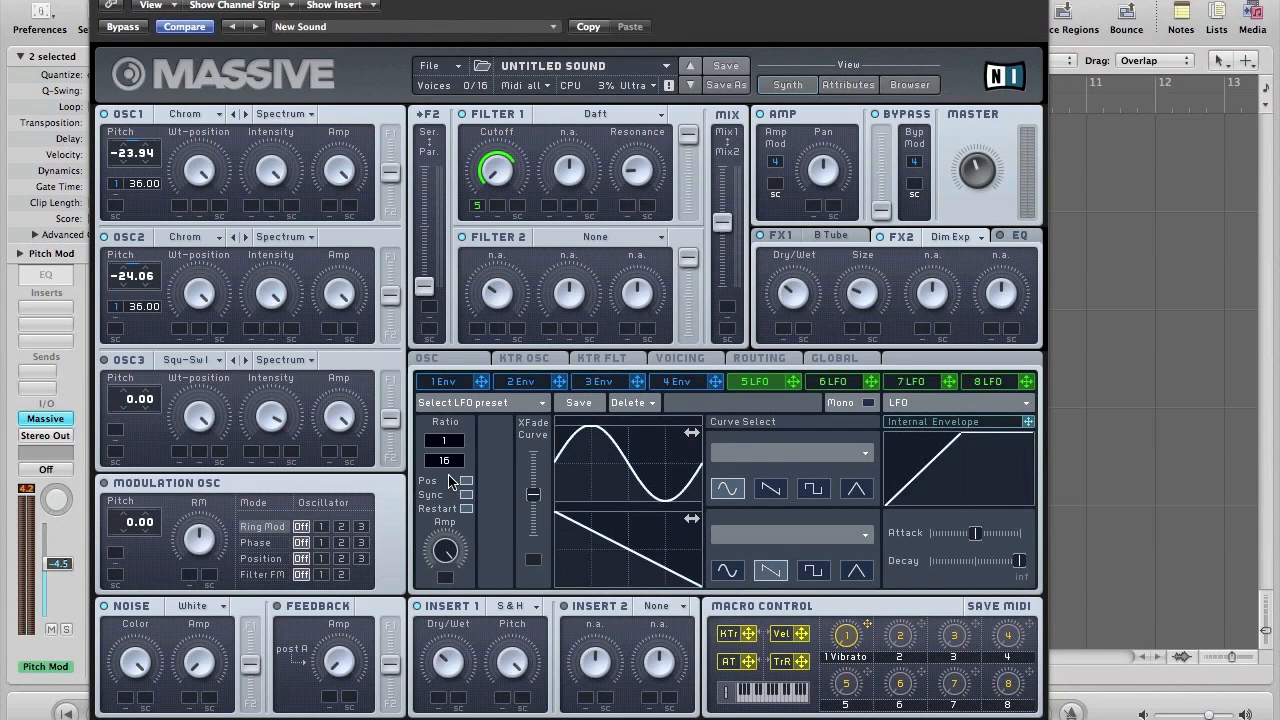
pyautogui.moveTo(446, 464); pyautogui.dragTo(447, 481)
pyautogui.moveTo(533, 500); pyautogui.dragTo(532, 537)
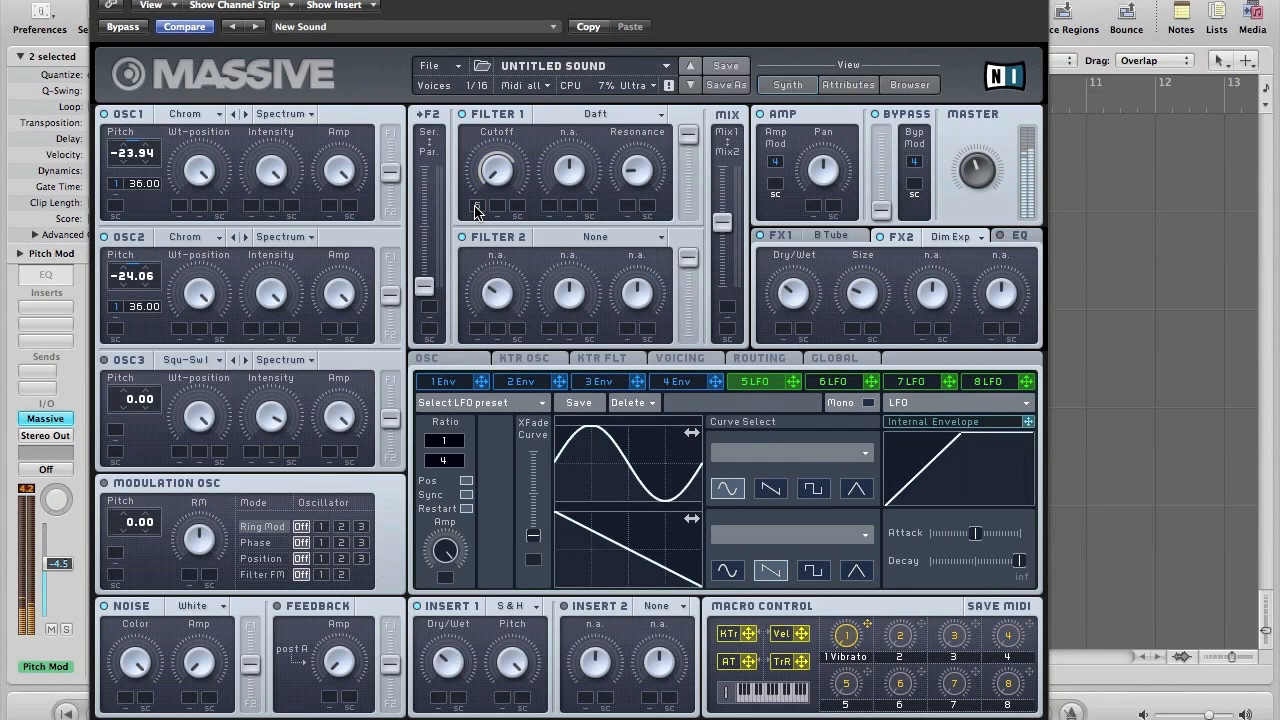
# Turn the LFO 5 modulation of Filter 1's cutoff back on and readjust the filter's resonance to about a quarter
pyautogui.keyDown('shift'); pyautogui.click(476, 208); pyautogui.keyUp('shift')
pyautogui.moveTo(636, 163); pyautogui.dragTo(638, 196)
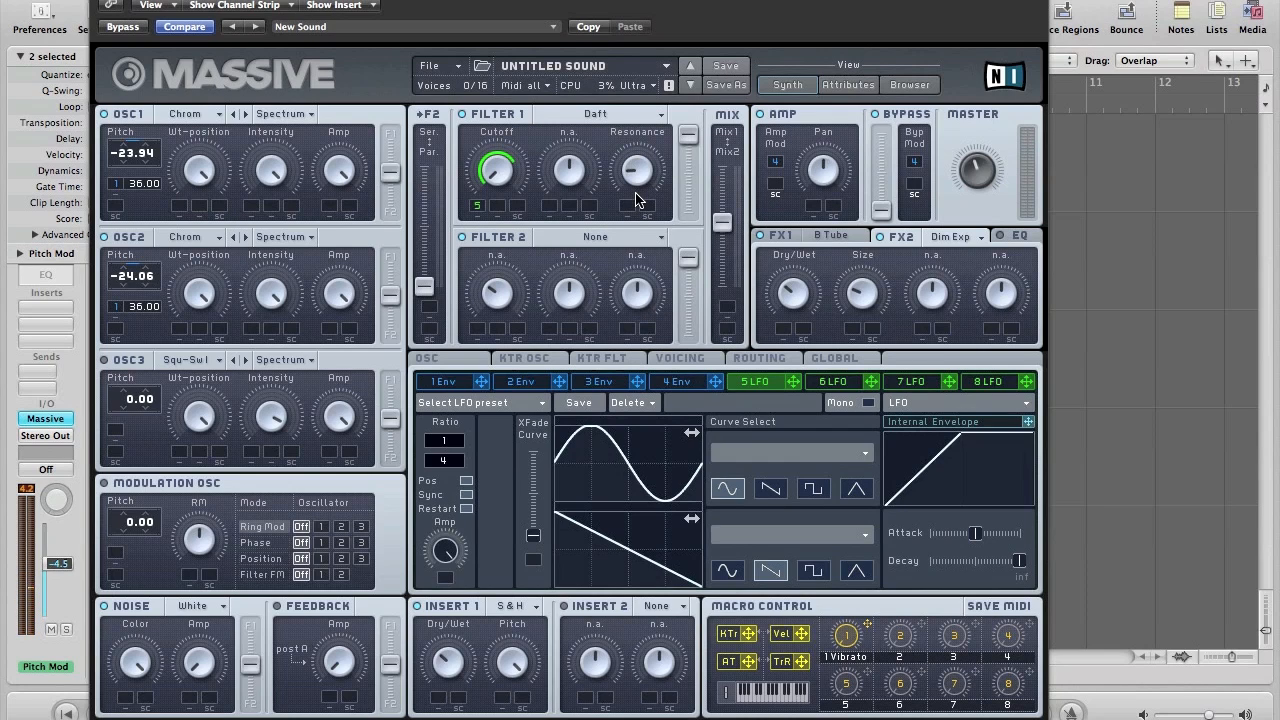
# Switch LFO 6 to a Performer, sync it at a 1/2 ratio, crossfade fully to the upper sequence and keep only the first four steps active
pyautogui.click(825, 386)
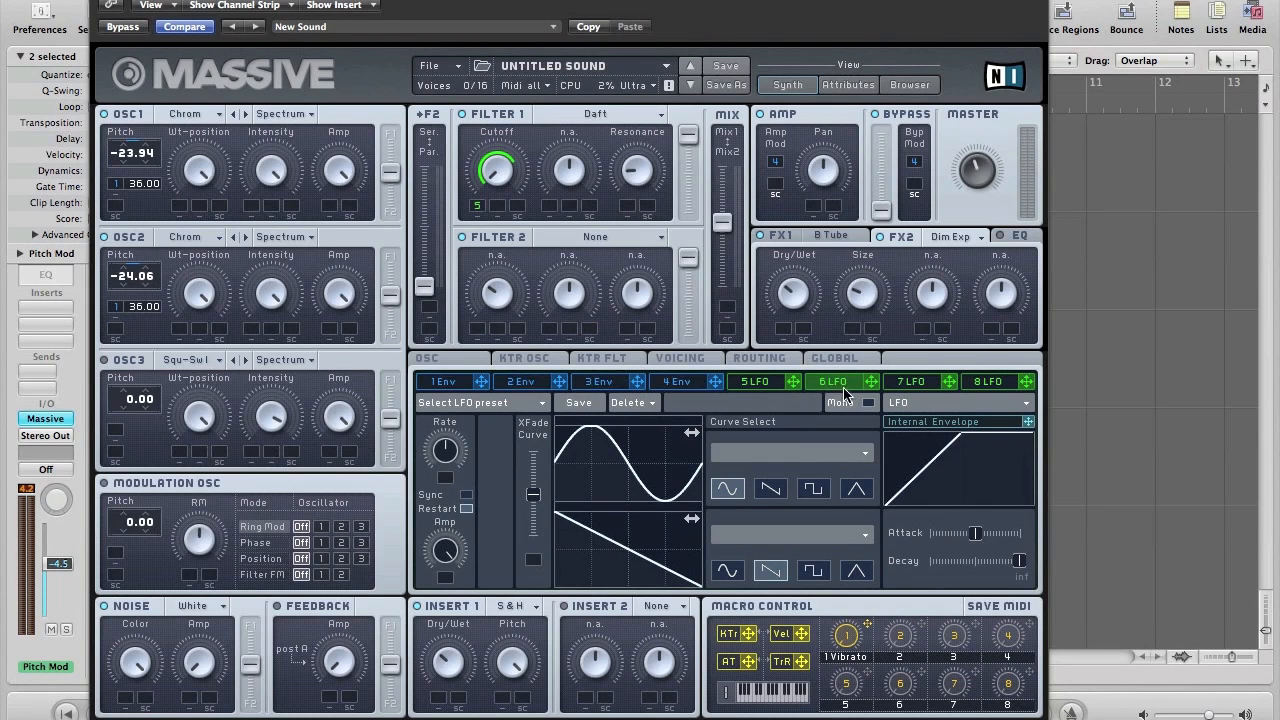
pyautogui.click(932, 412)
pyautogui.click(917, 424)
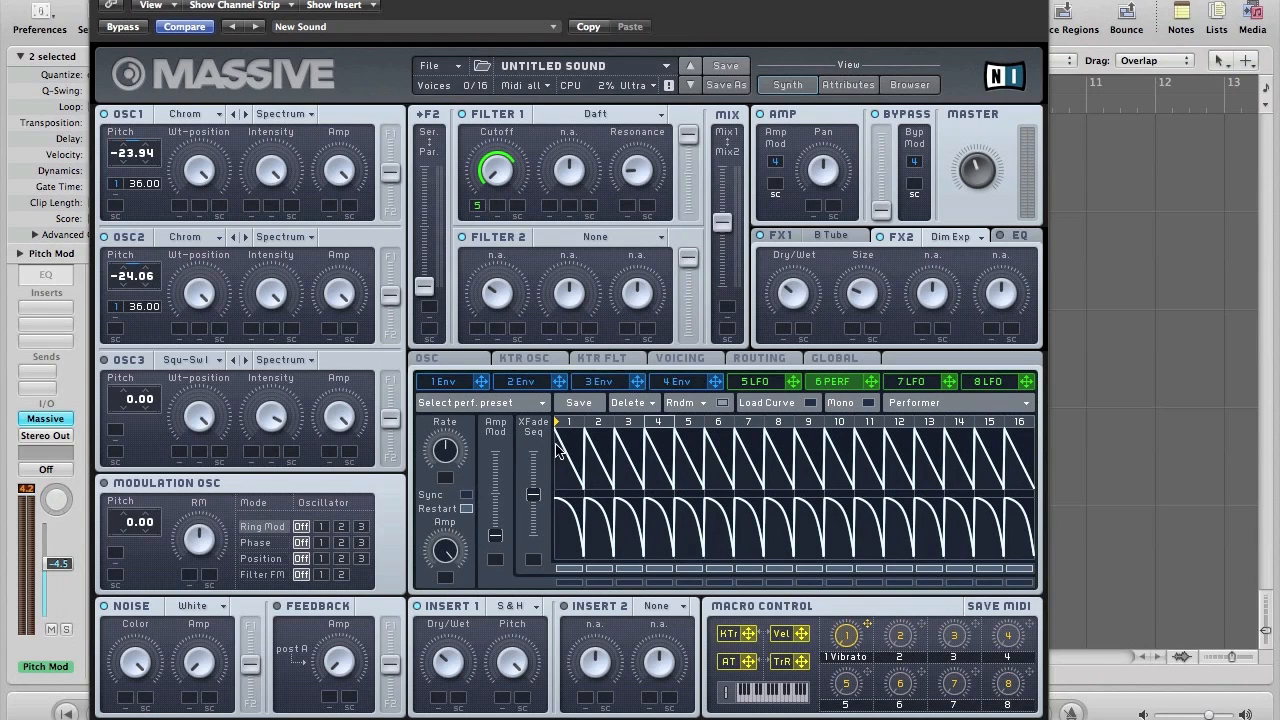
pyautogui.click(467, 495)
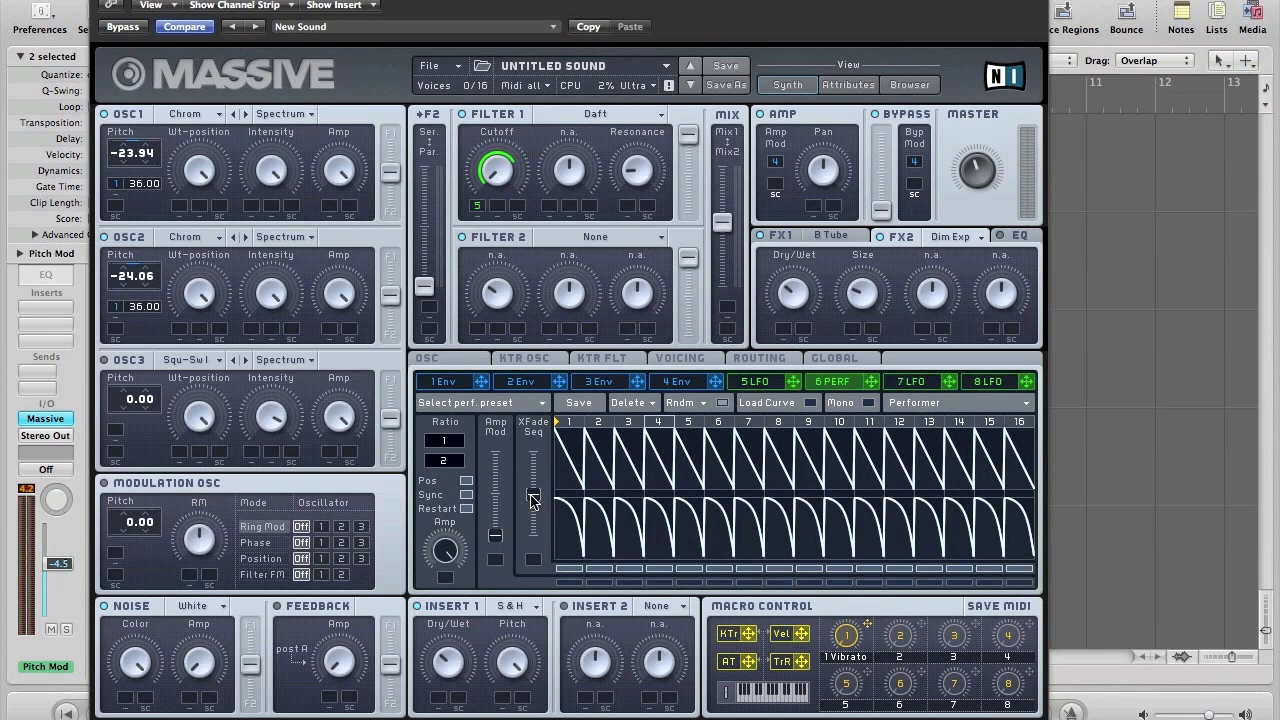
pyautogui.moveTo(532, 493); pyautogui.dragTo(539, 420)
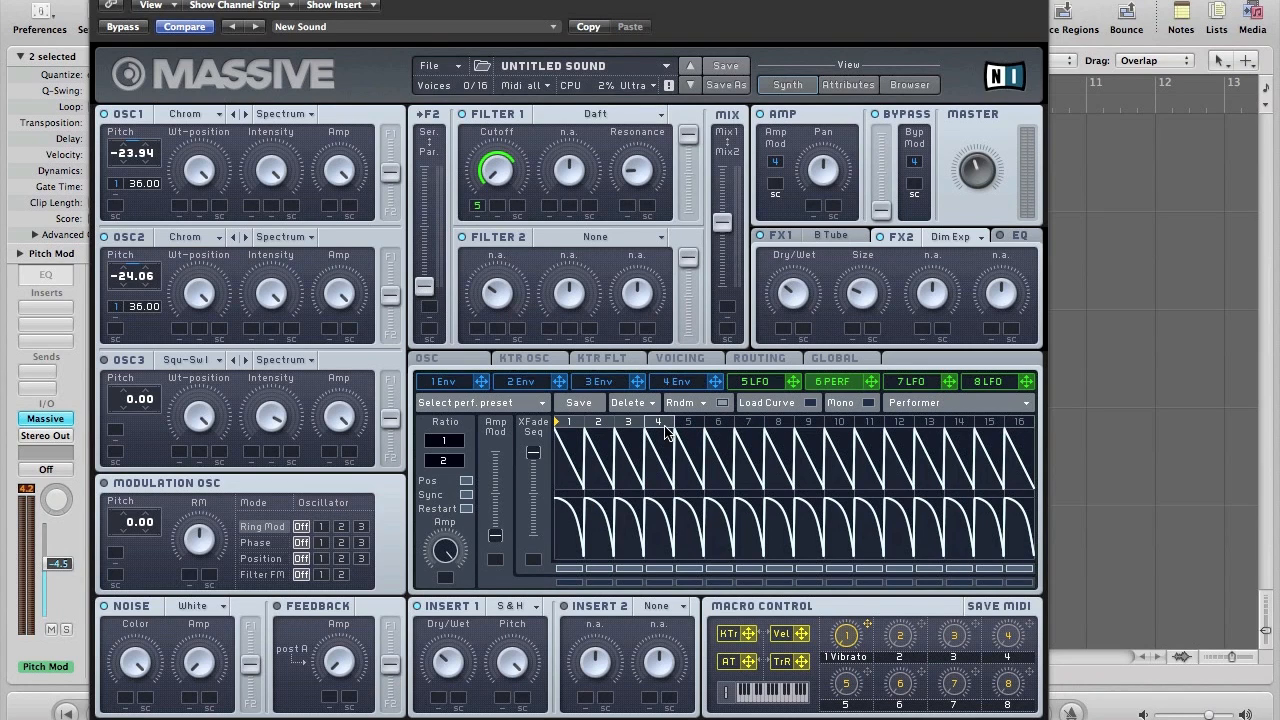
# Shape Performer 6's upper sequence with an exponential rising curve on step 3 and flat zero levels on all other steps
pyautogui.moveTo(568, 470)
pyautogui.mouseDown()
pyautogui.moveTo(593, 492)
pyautogui.moveTo(566, 495)
pyautogui.mouseUp()
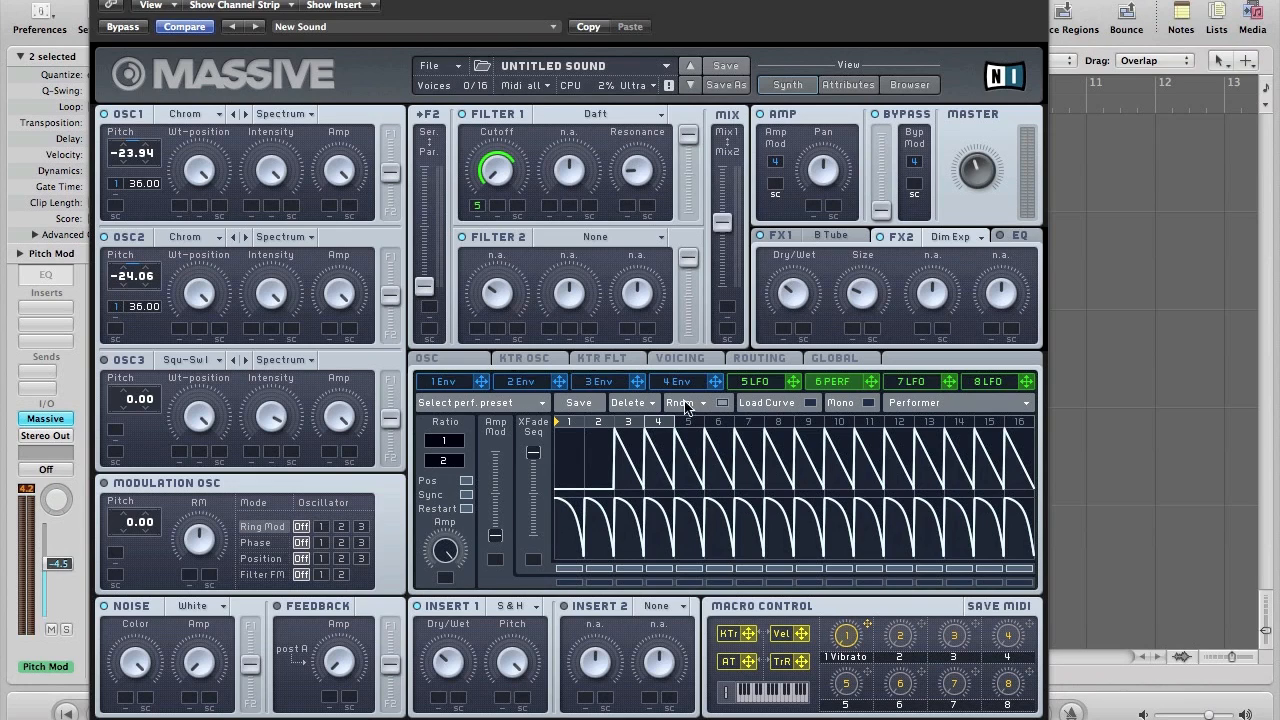
pyautogui.click(808, 403)
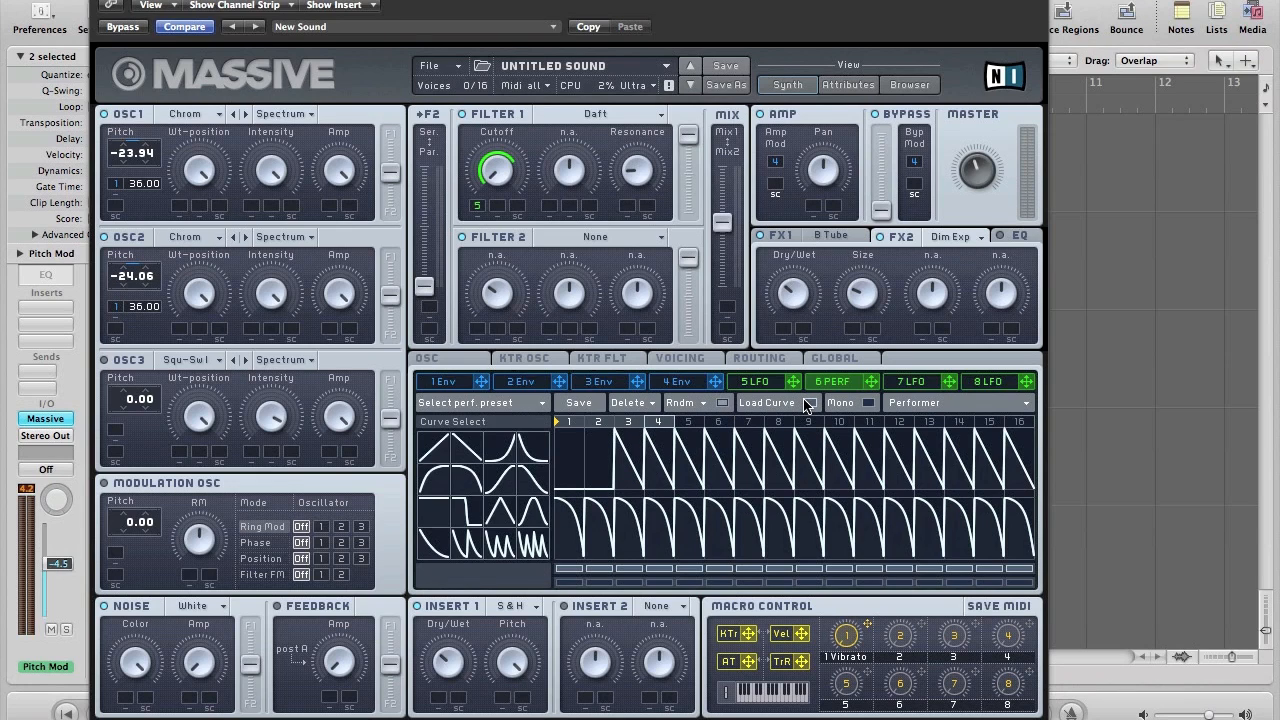
pyautogui.click(506, 448)
pyautogui.click(622, 465)
pyautogui.click(658, 460)
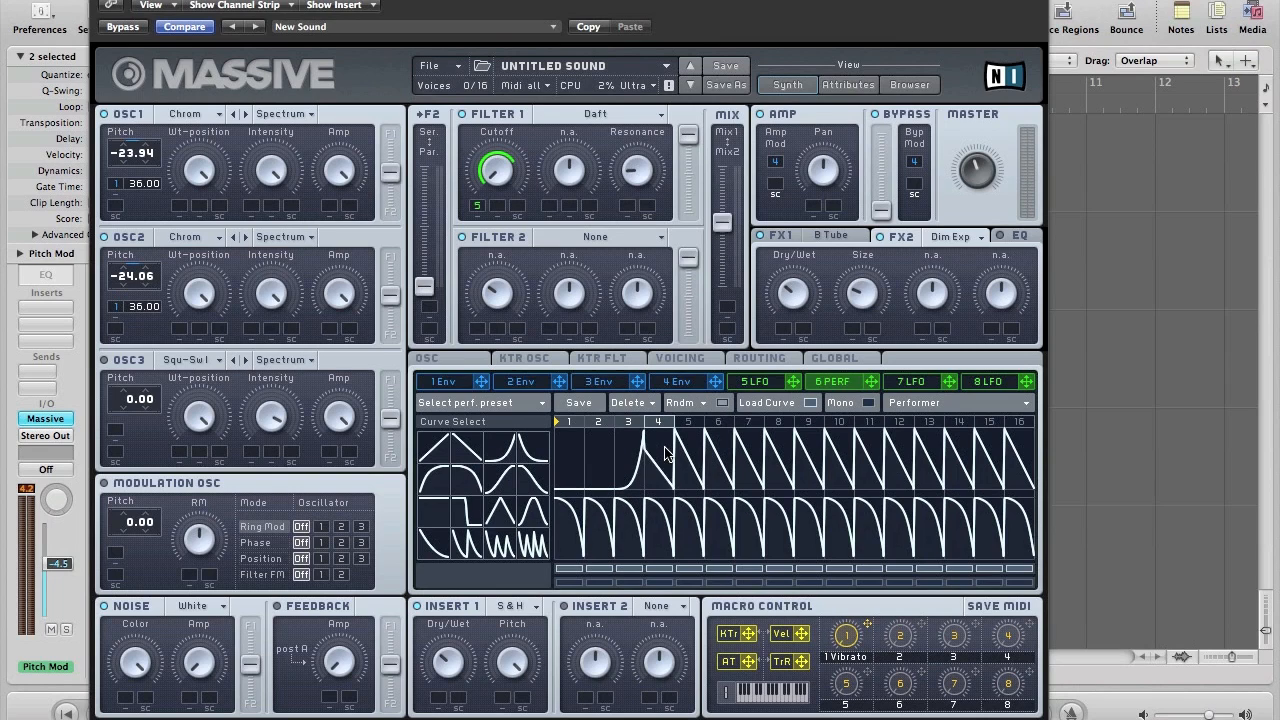
pyautogui.moveTo(685, 455)
pyautogui.mouseDown()
pyautogui.moveTo(690, 525)
pyautogui.moveTo(790, 500)
pyautogui.moveTo(1028, 505)
pyautogui.mouseUp()
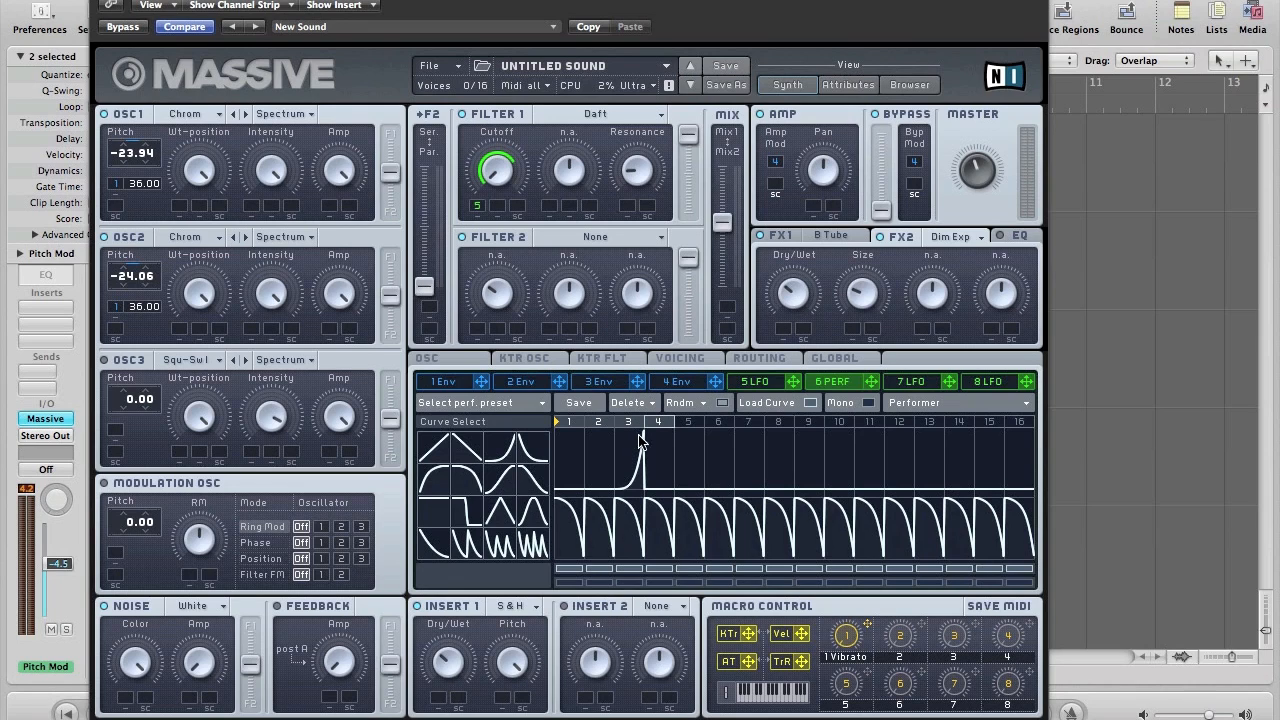
pyautogui.click(810, 403)
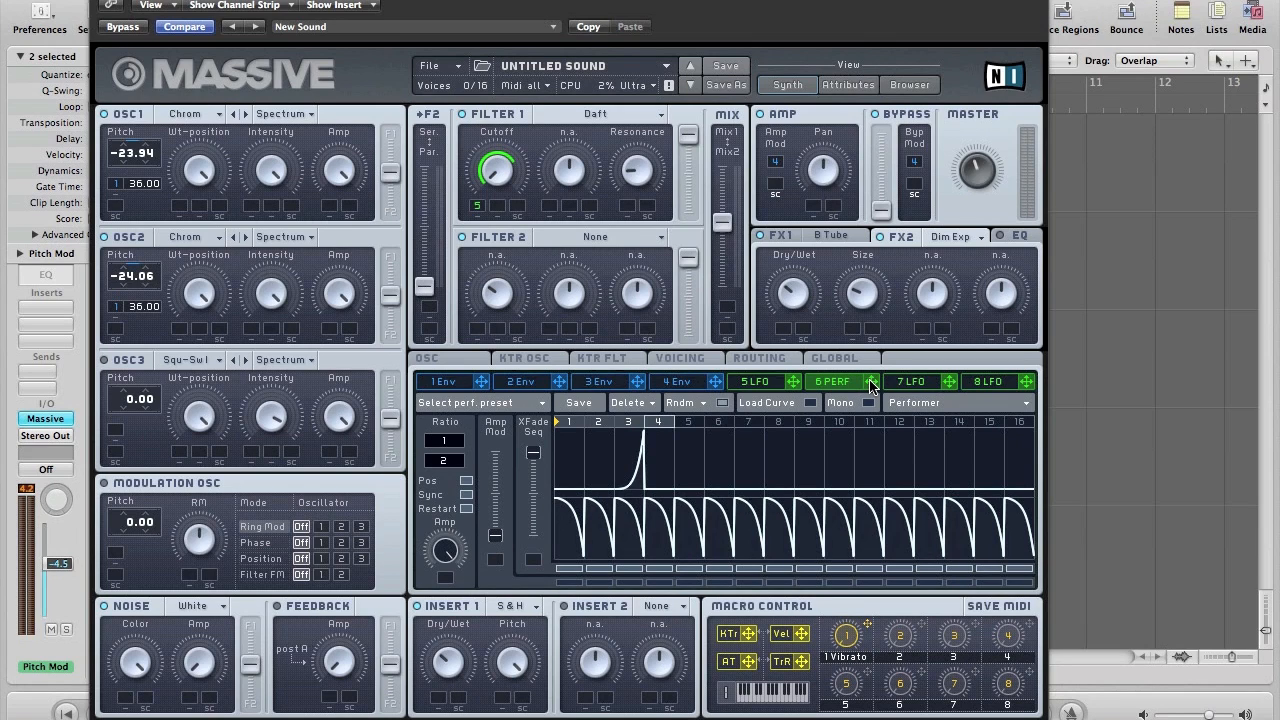
# Assign Performer 6 to the pitch of OSC1 and OSC2 with a modulation amount of 36.00 on each
pyautogui.moveTo(862, 384); pyautogui.dragTo(116, 206)
pyautogui.moveTo(871, 381); pyautogui.dragTo(116, 330)
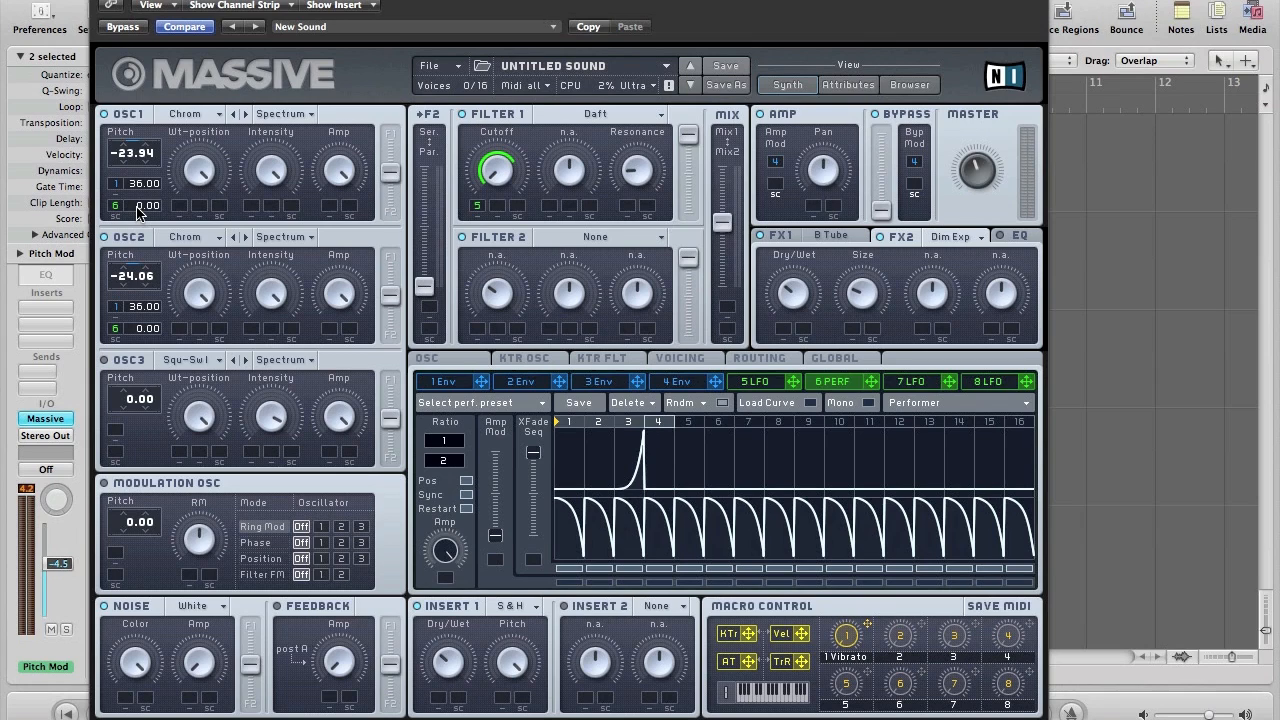
pyautogui.moveTo(140, 212); pyautogui.dragTo(152, 196)
pyautogui.moveTo(140, 333); pyautogui.dragTo(152, 318)
# Add the same exponential rising curve to step 4 of Performer 6's upper sequence
pyautogui.click(800, 404)
pyautogui.click(668, 447)
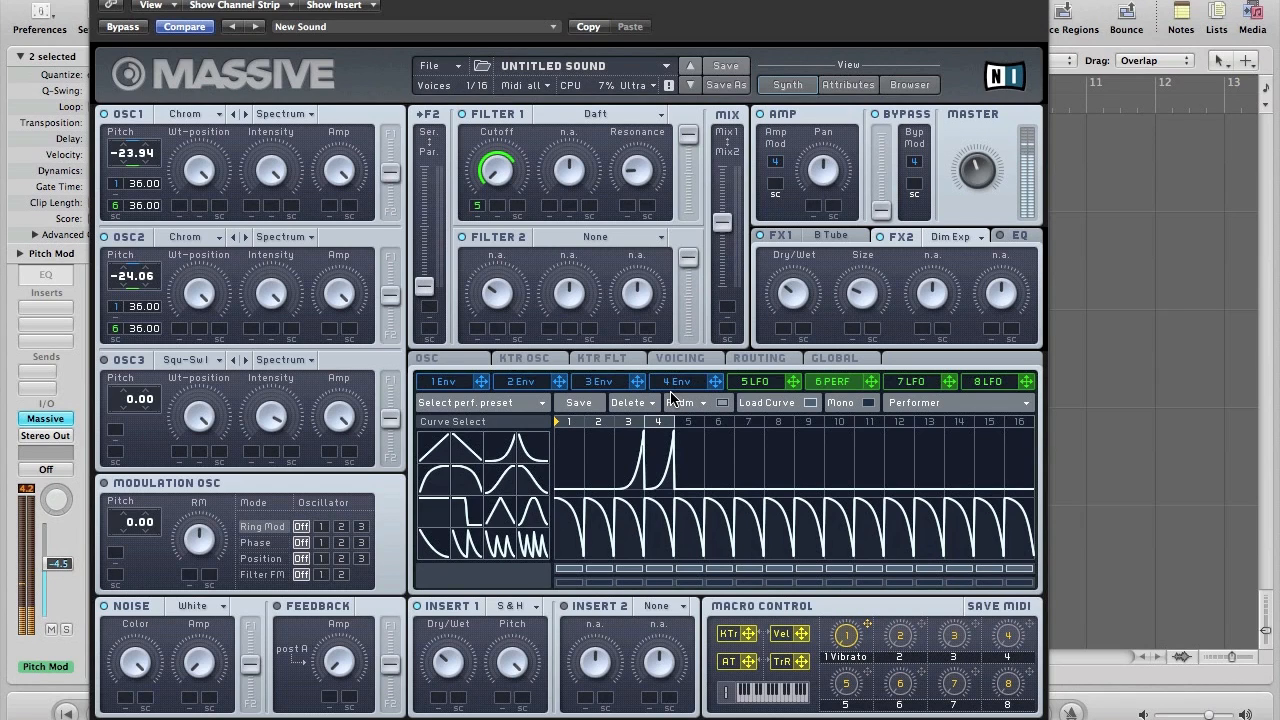
pyautogui.click(810, 403)
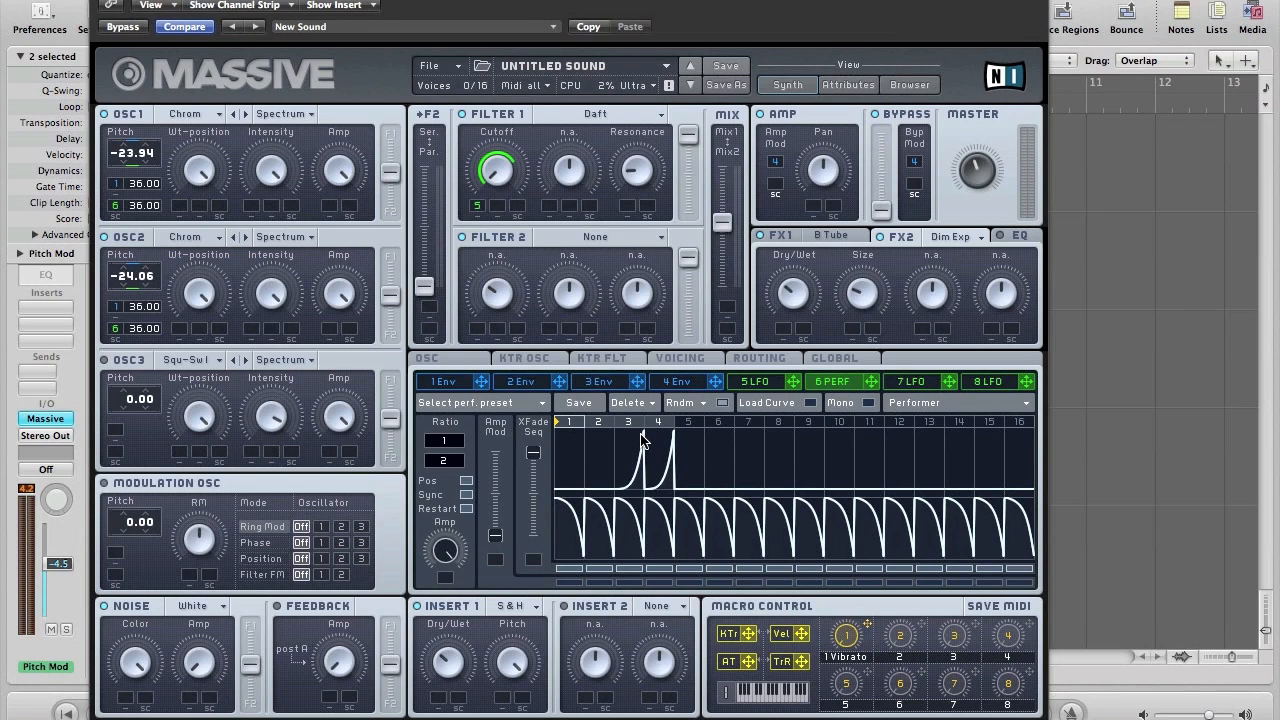
# Assign Velocity to Envelope 1's attack with a small modulation range, bypass that modulation, and slightly readjust the attack
pyautogui.click(440, 382)
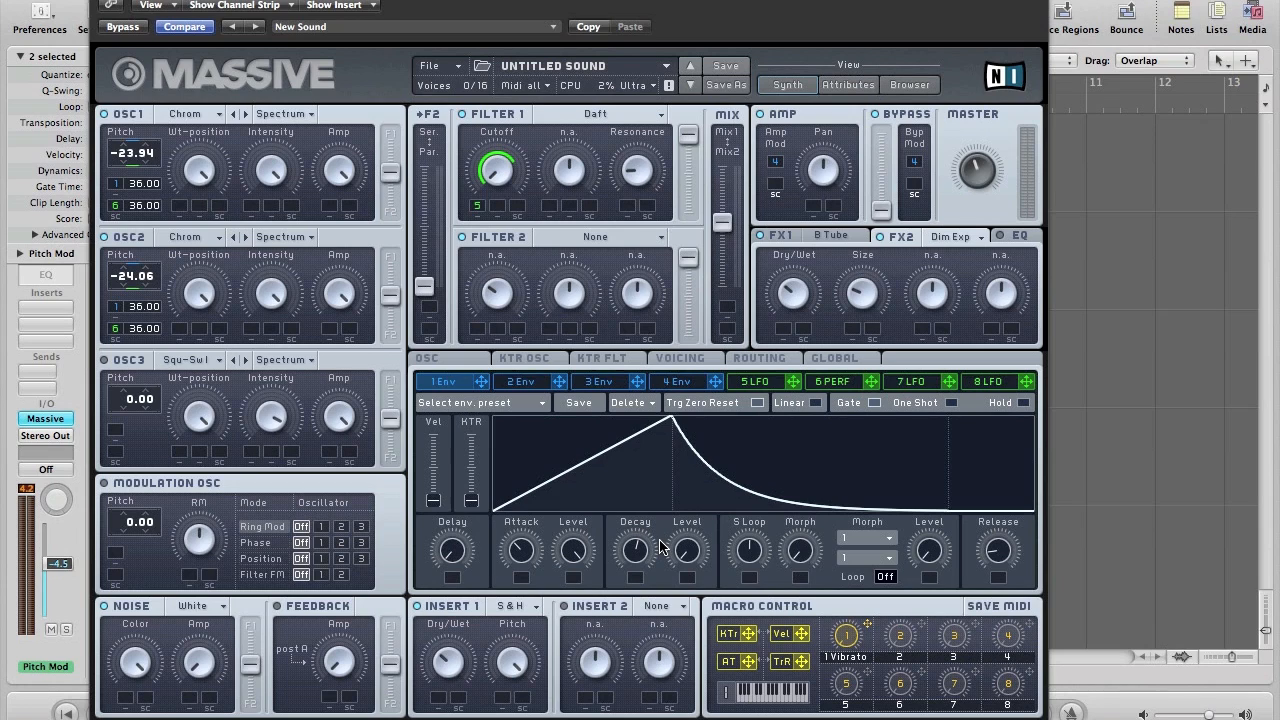
pyautogui.moveTo(521, 549)
pyautogui.mouseDown()
pyautogui.moveTo(522, 508)
pyautogui.moveTo(524, 562)
pyautogui.mouseUp()
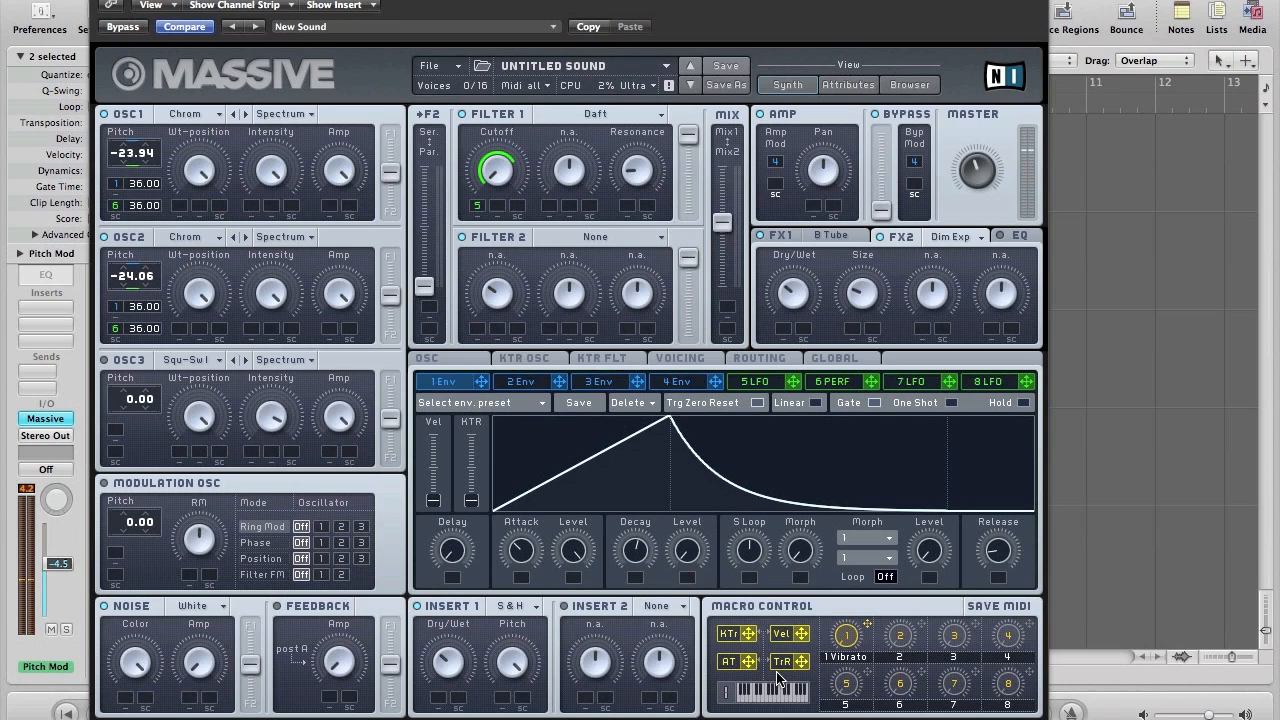
pyautogui.moveTo(802, 632); pyautogui.dragTo(529, 542)
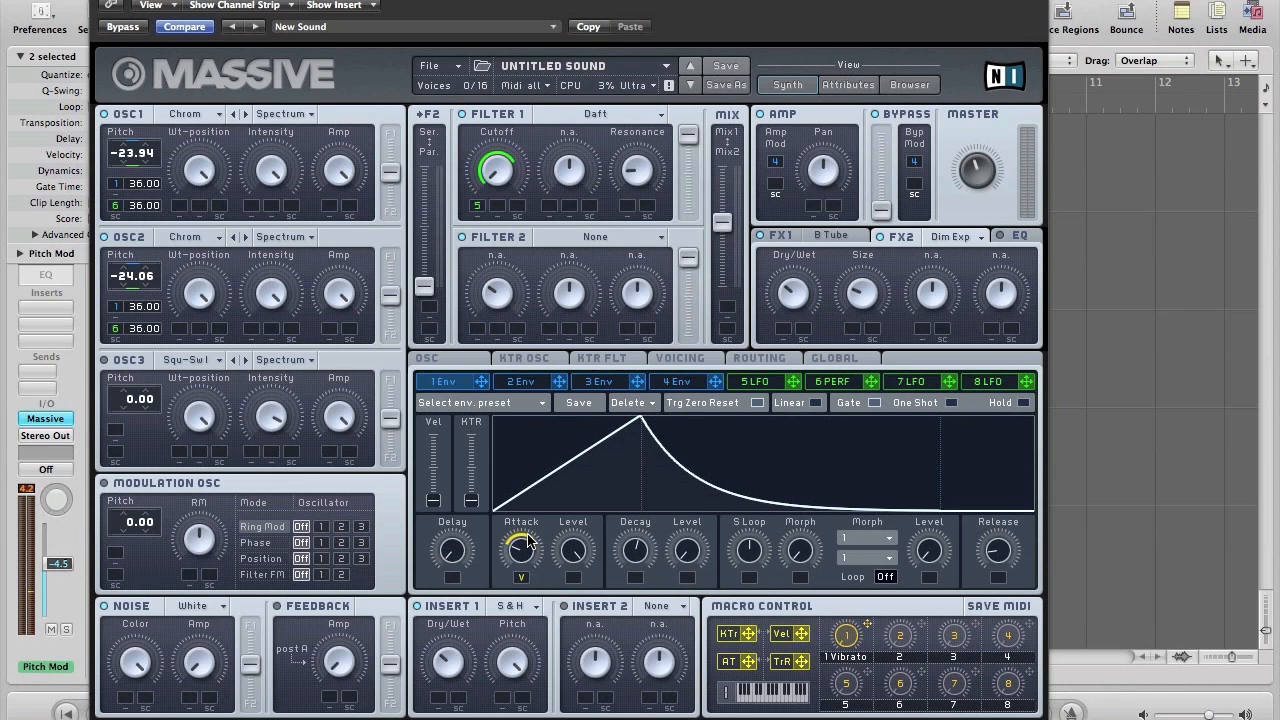
pyautogui.moveTo(528, 548); pyautogui.dragTo(531, 532)
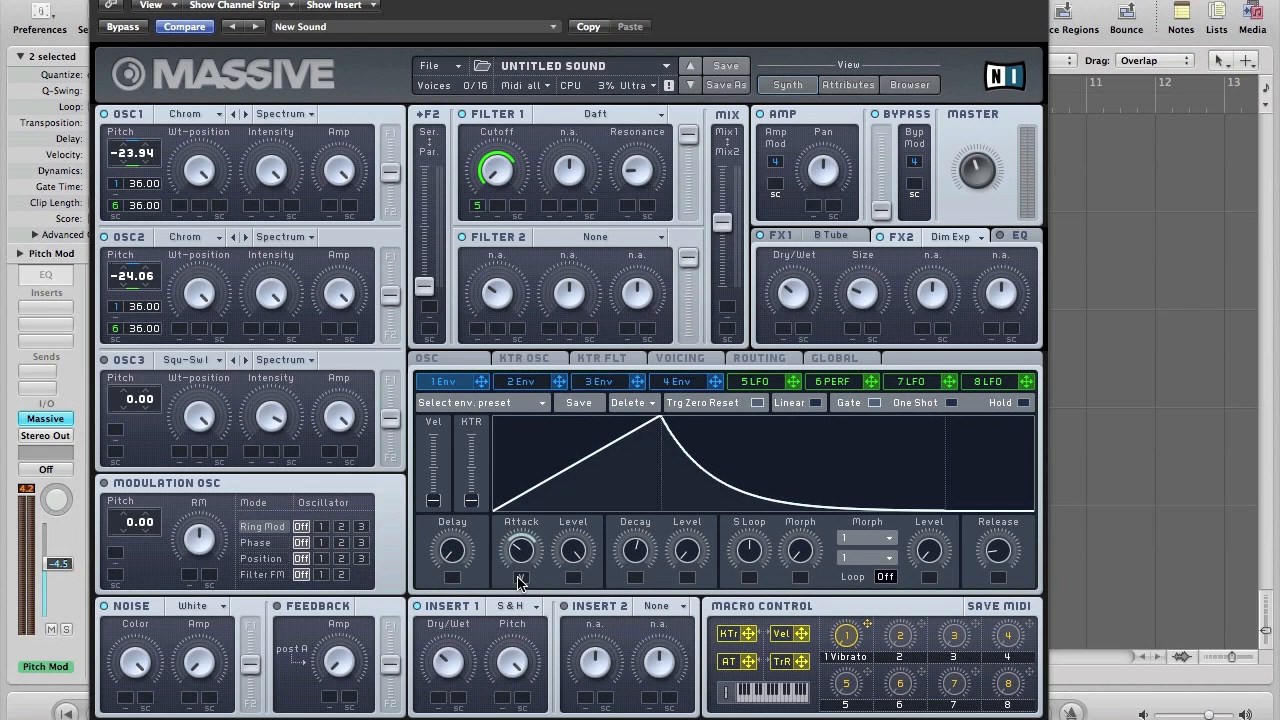
pyautogui.moveTo(517, 547); pyautogui.dragTo(517, 545)
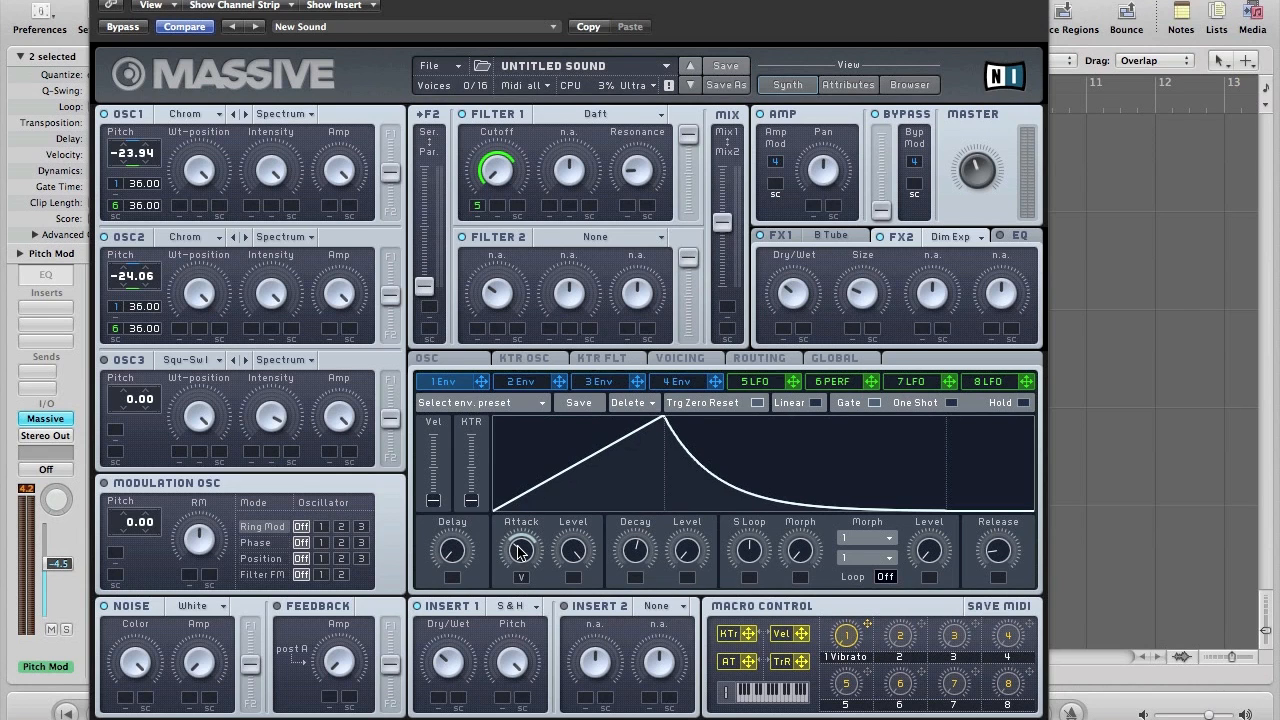
# Hide the synth window, play the arrangement to hear the bass with the drums, and reopen the synth
pyautogui.press('super+w')
pyautogui.press('space')
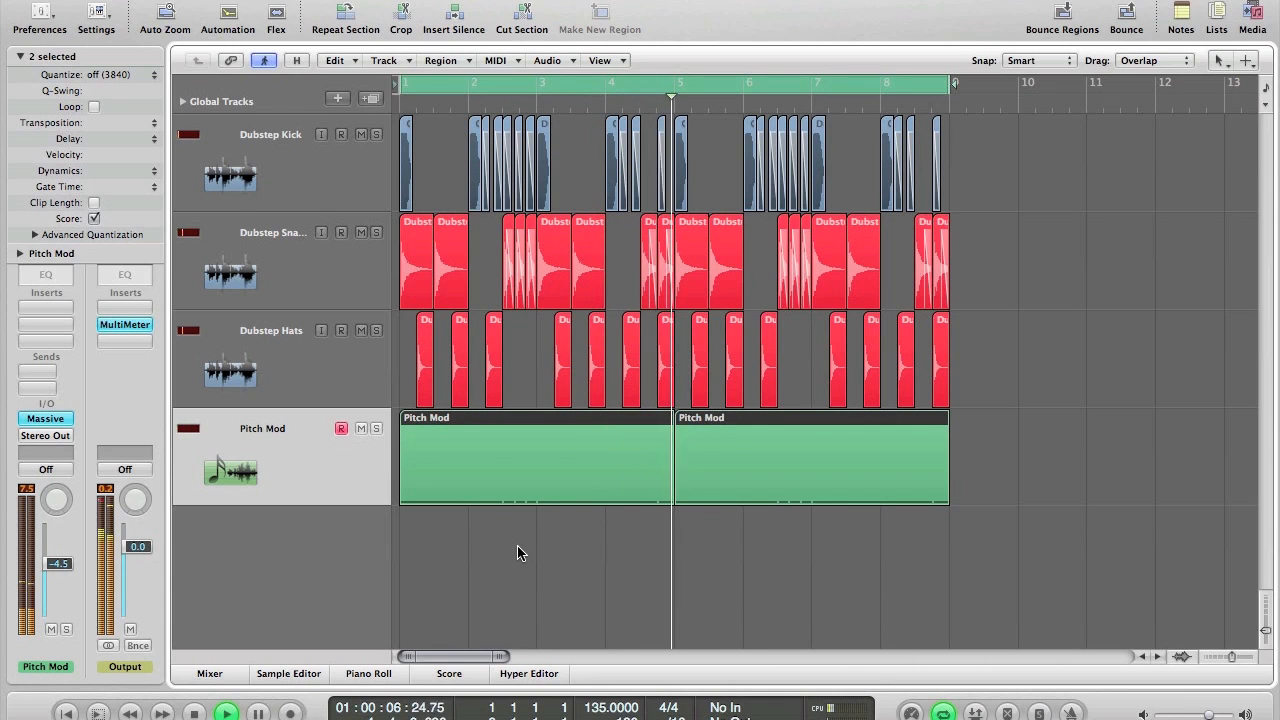
pyautogui.press('space')
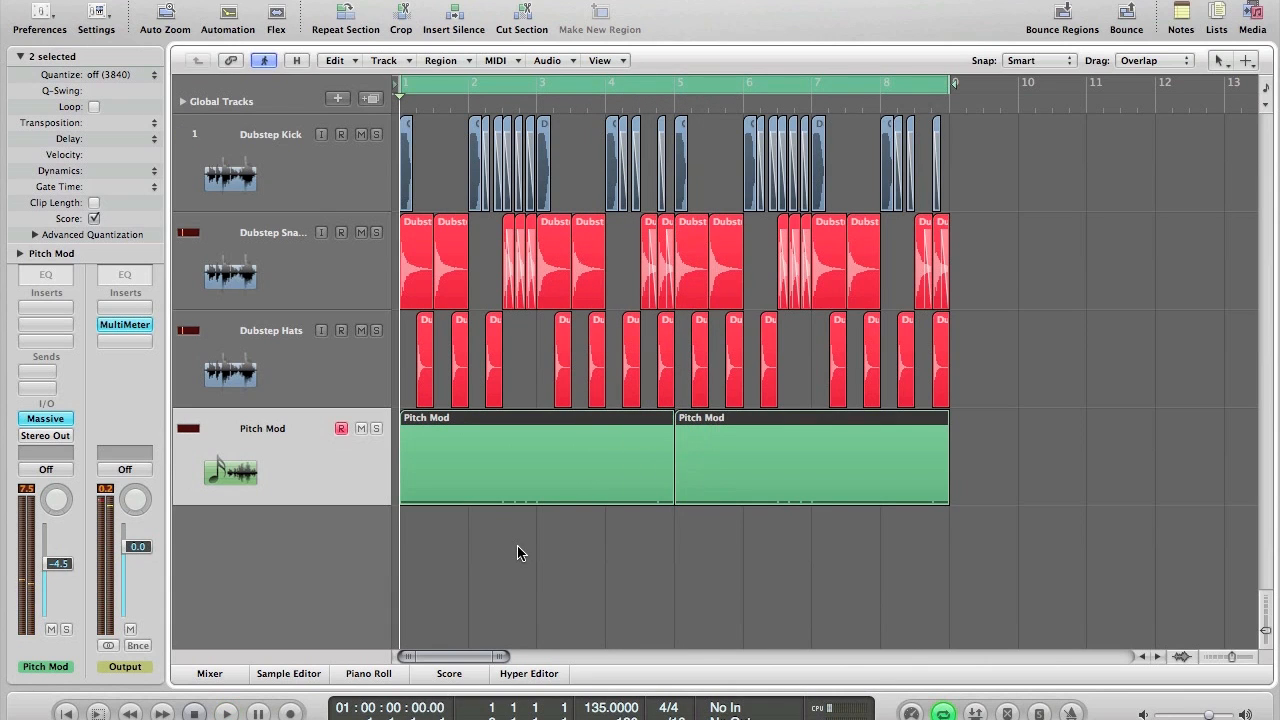
pyautogui.press('v')
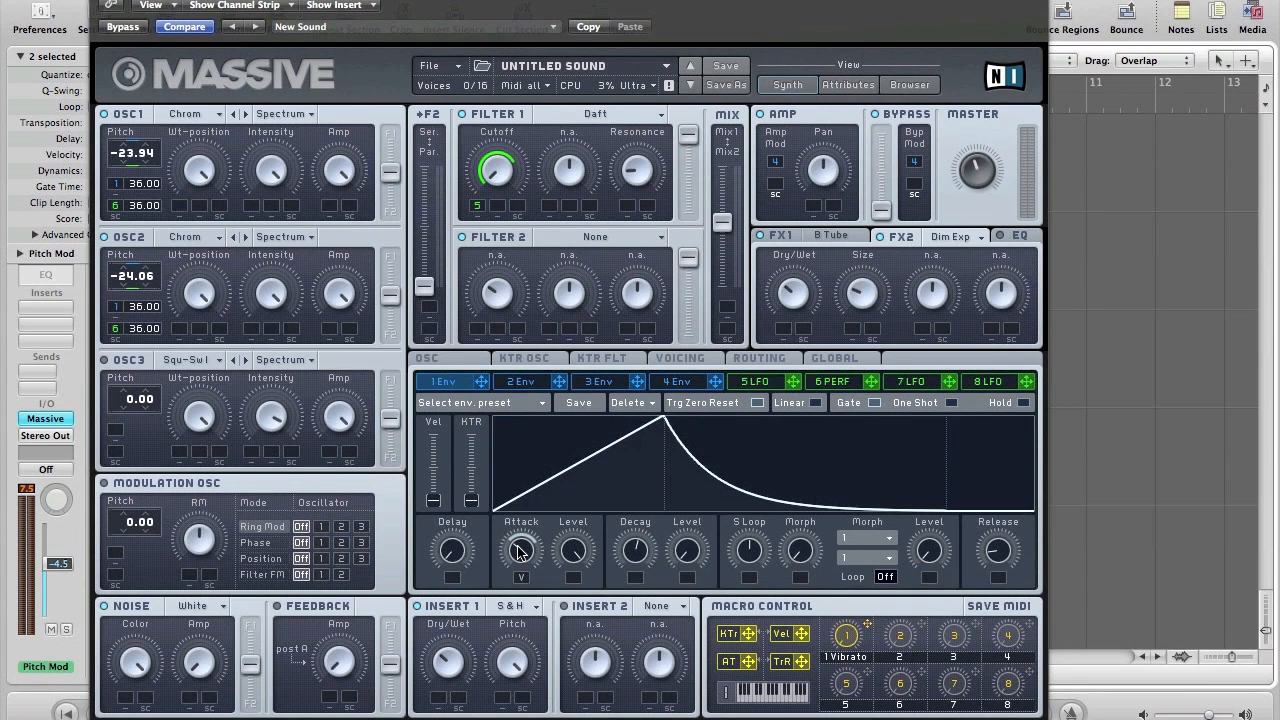